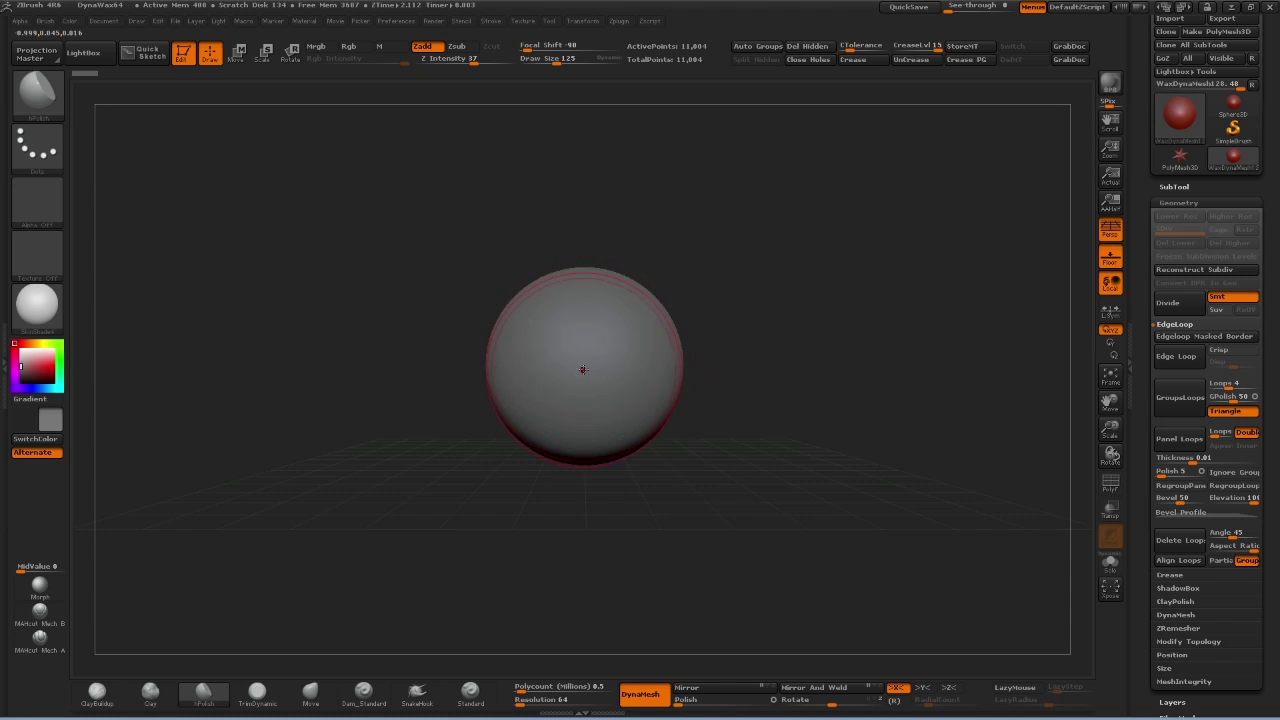
- Paint a rounded mask patch on the sphere's front, clearing and repainting it once
mouse_move(583, 371)
ctrl+right_down()
mouse_move(620, 367)
mouse_move(511, 338)
mouse_move(563, 363)
mouse_move(586, 337)
ctrl+right_up()
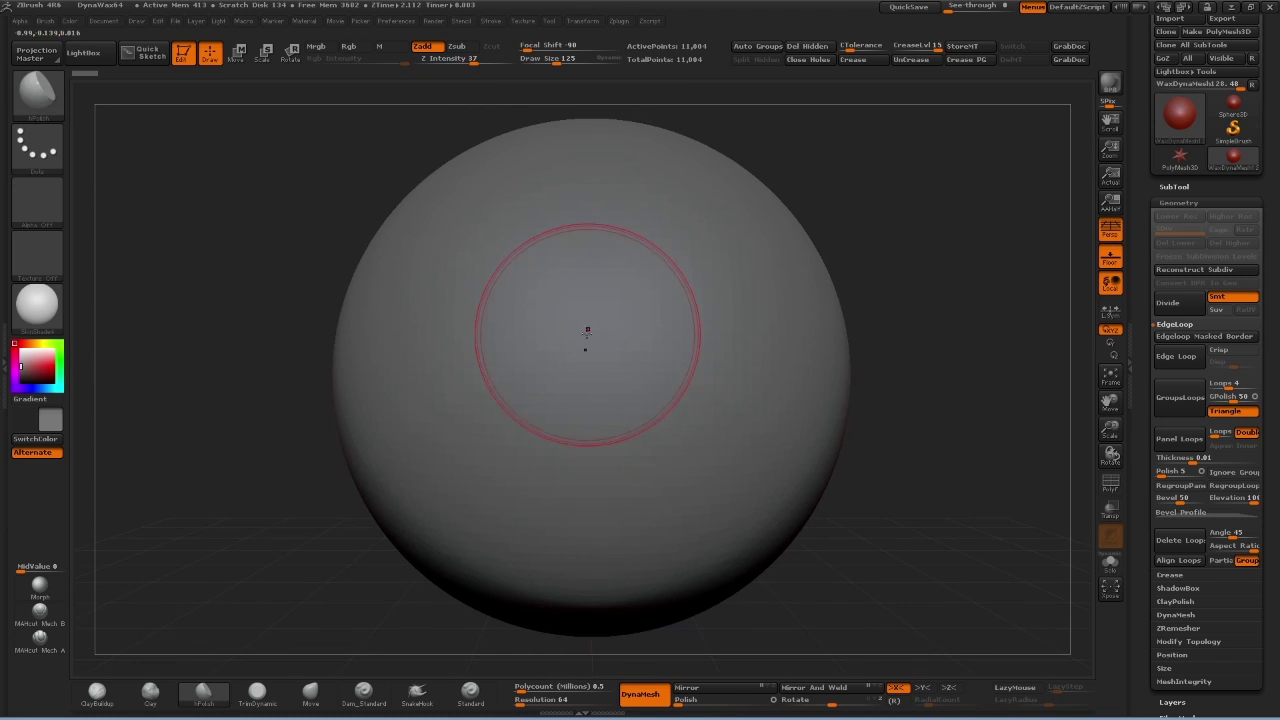
mouse_move(594, 337)
ctrl+mouse_down()
mouse_move(585, 322)
mouse_move(596, 412)
mouse_move(740, 380)
ctrl+mouse_up()
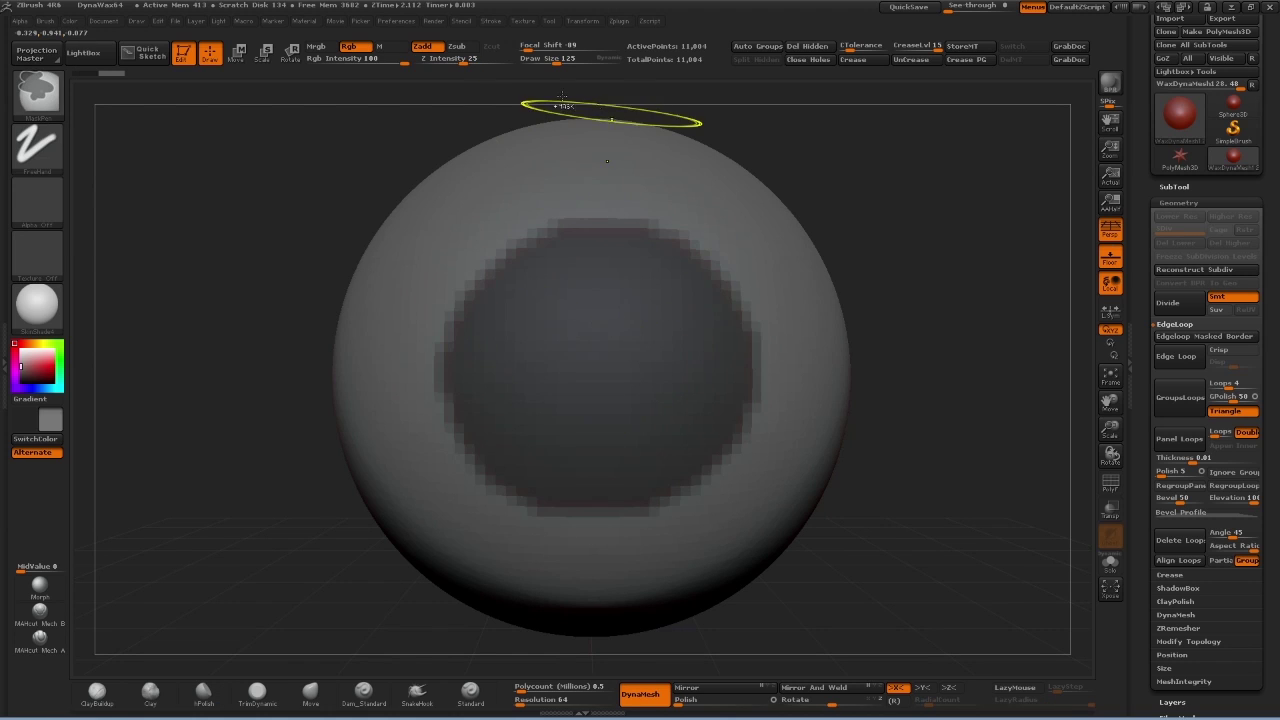
ctrl+drag(571, 109, 560, 60)
key(ctrl)
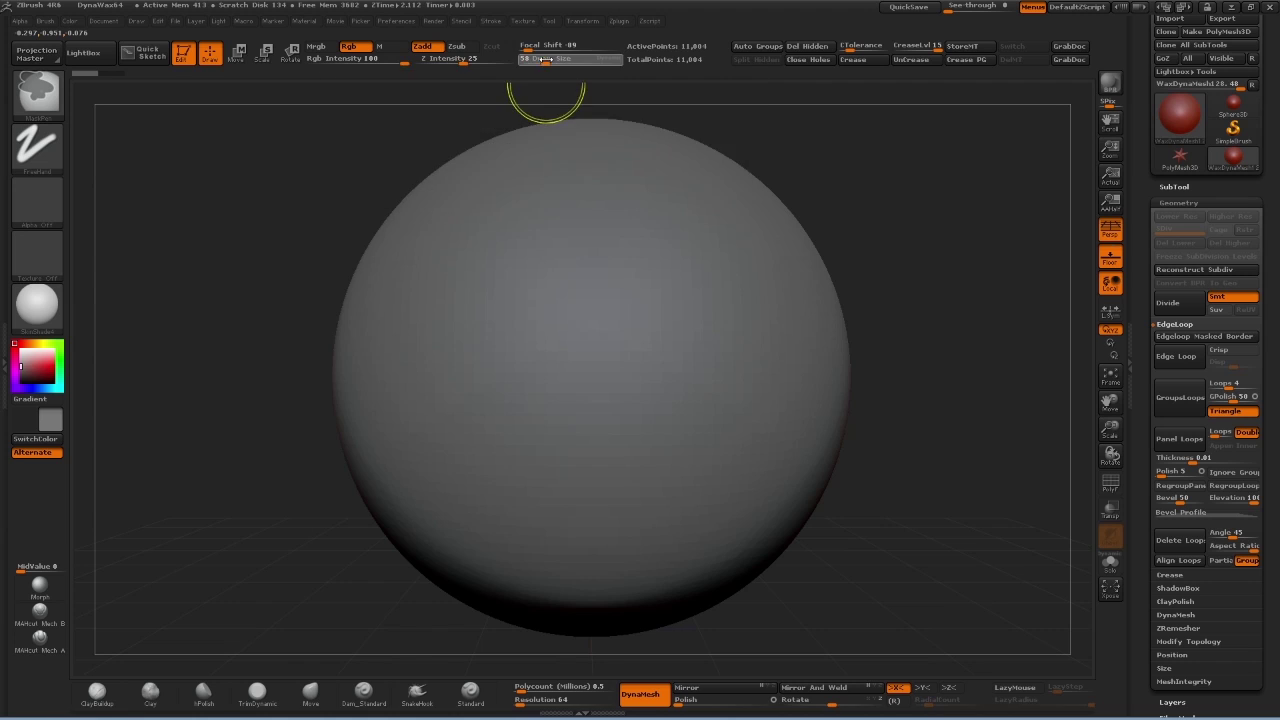
mouse_move(501, 373)
ctrl+mouse_down()
mouse_move(475, 398)
mouse_move(486, 463)
mouse_move(568, 475)
mouse_move(641, 434)
mouse_move(701, 432)
mouse_move(727, 353)
mouse_move(690, 291)
mouse_move(610, 296)
mouse_move(537, 412)
mouse_move(645, 294)
mouse_move(612, 296)
mouse_move(610, 280)
mouse_move(497, 366)
mouse_move(508, 322)
mouse_move(560, 259)
mouse_move(624, 283)
mouse_move(666, 268)
mouse_move(592, 251)
mouse_move(500, 294)
mouse_move(470, 366)
mouse_move(503, 430)
ctrl+mouse_up()
- Load the hPolish brush (B, H, P) and zoom out to see the masked sphere
key(b)
key(h)
key(p)
mouse_move(694, 331)
right_down()
mouse_move(700, 360)
mouse_move(690, 323)
mouse_move(871, 300)
right_up()
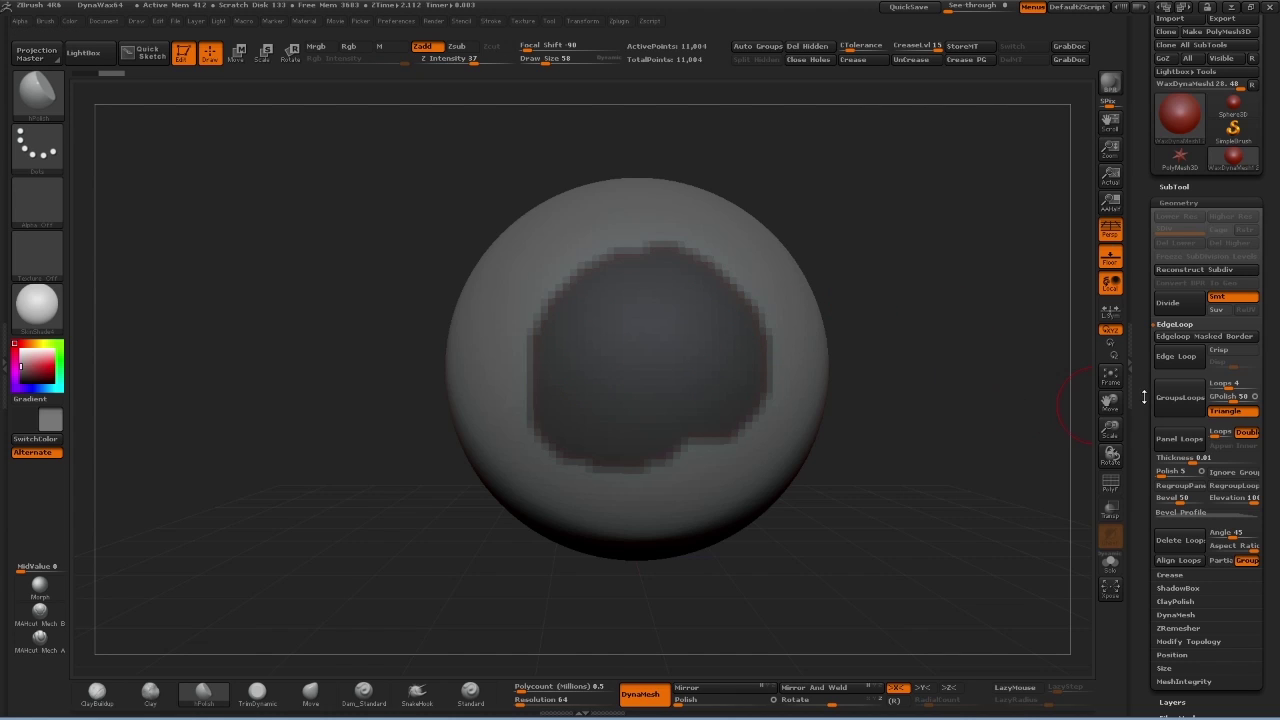
- Turn the masked patch into its own polygroup with Group Masked in Tool > Polygroups
scroll(1190, 442, down, 5)
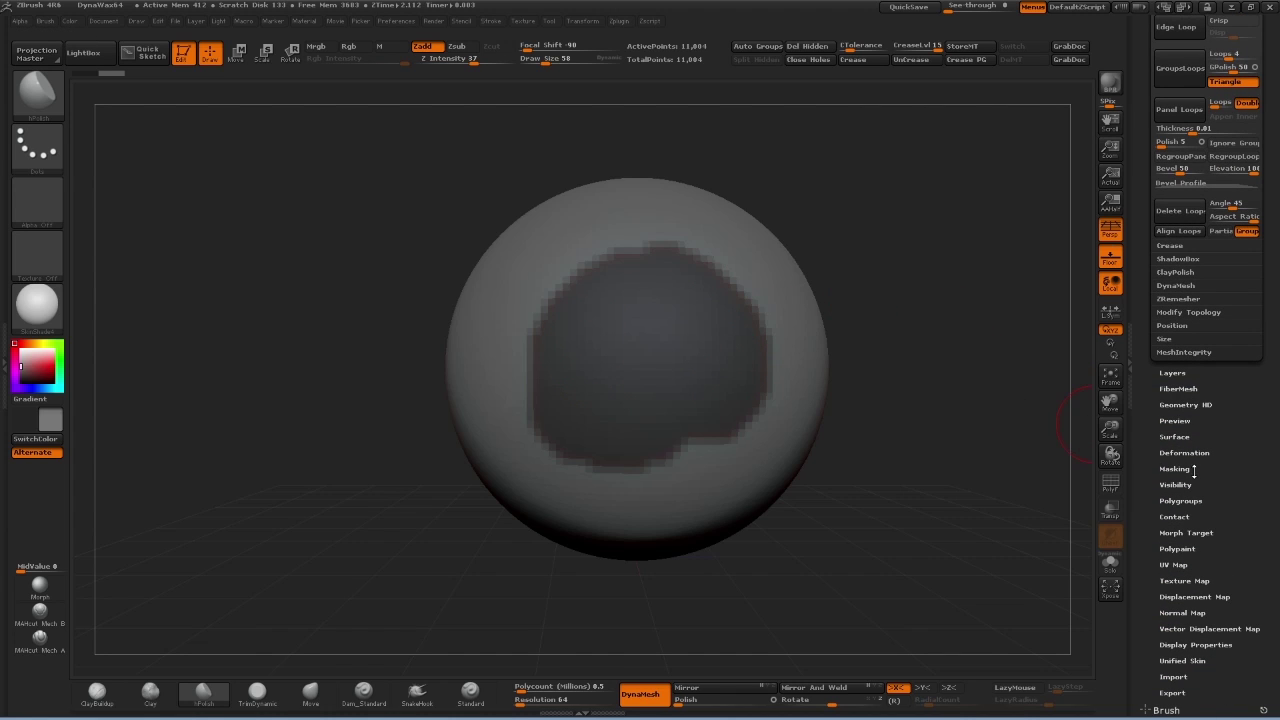
click(1190, 469)
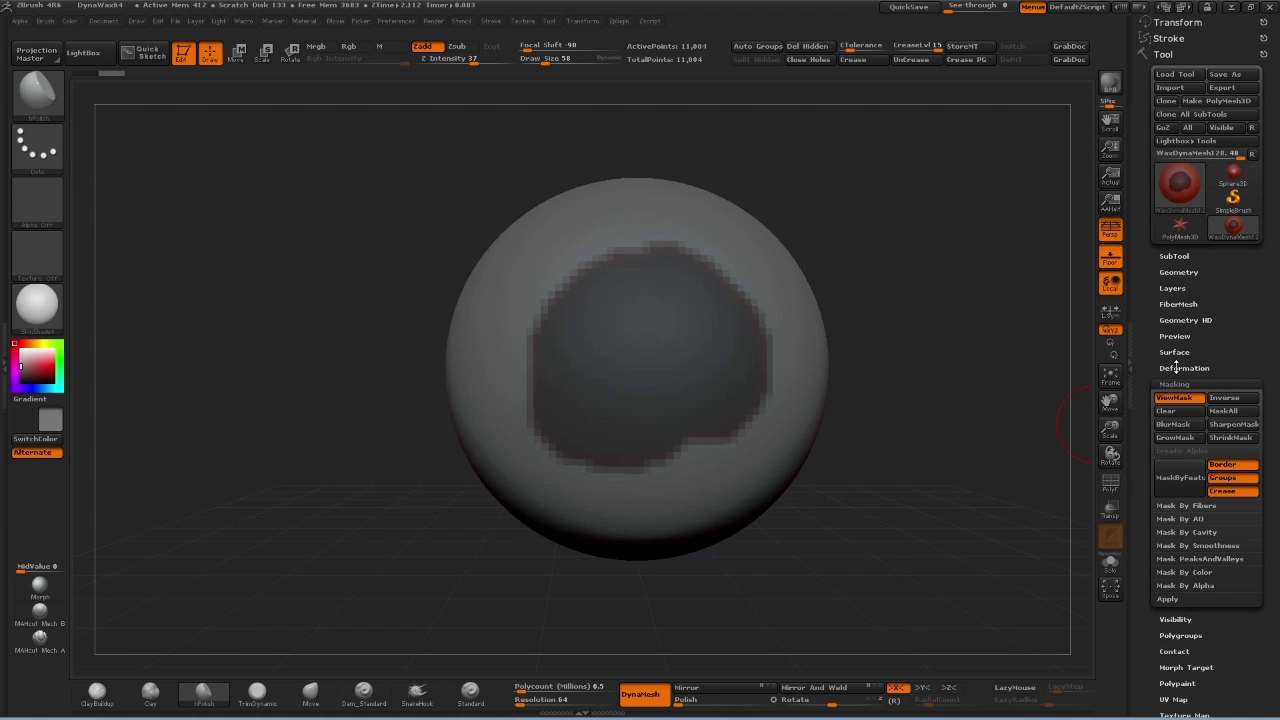
click(1190, 384)
click(1185, 418)
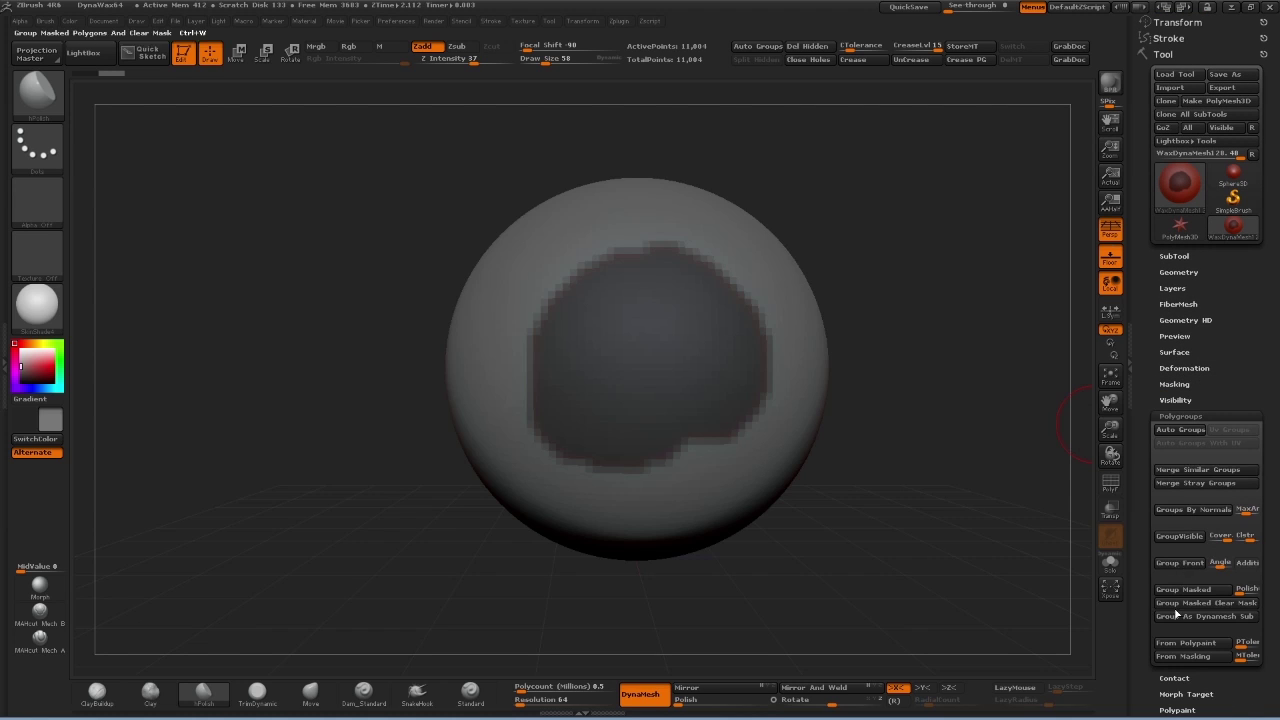
key(ctrl+i)
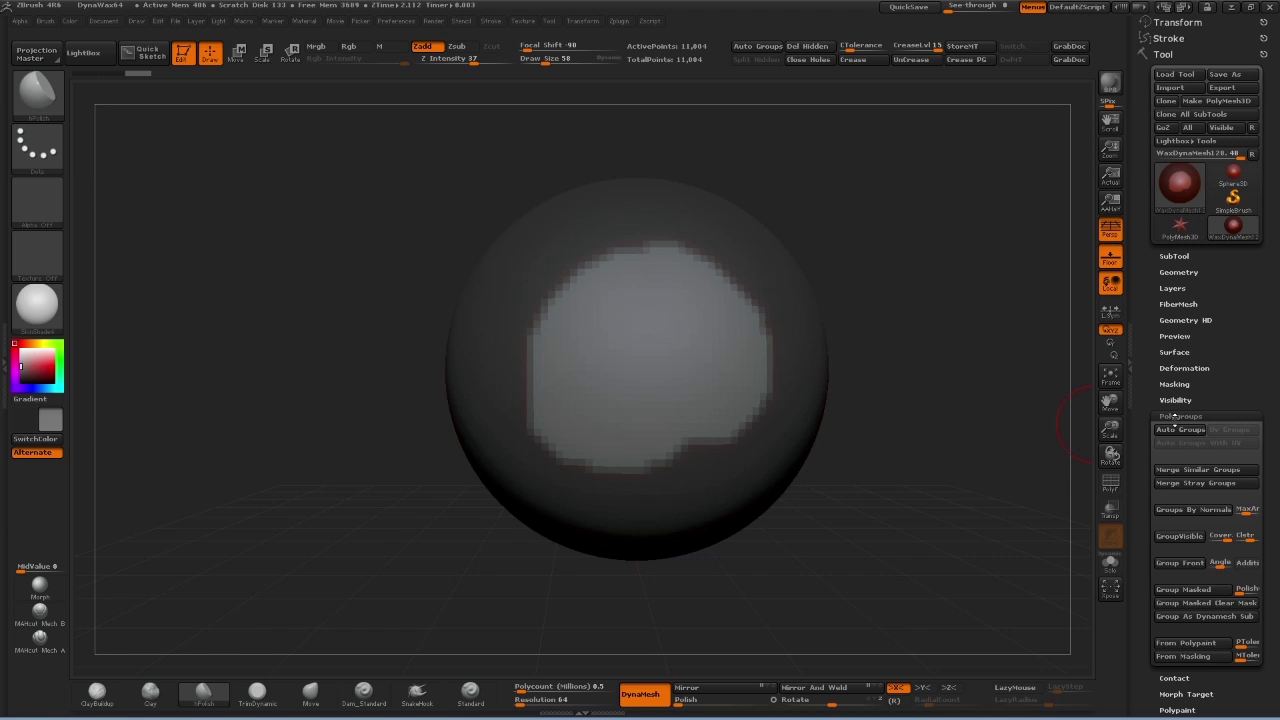
- Clear the leftover mask and display polygroup colours with PolyF
click(1180, 416)
ctrl+drag(900, 386, 934, 380)
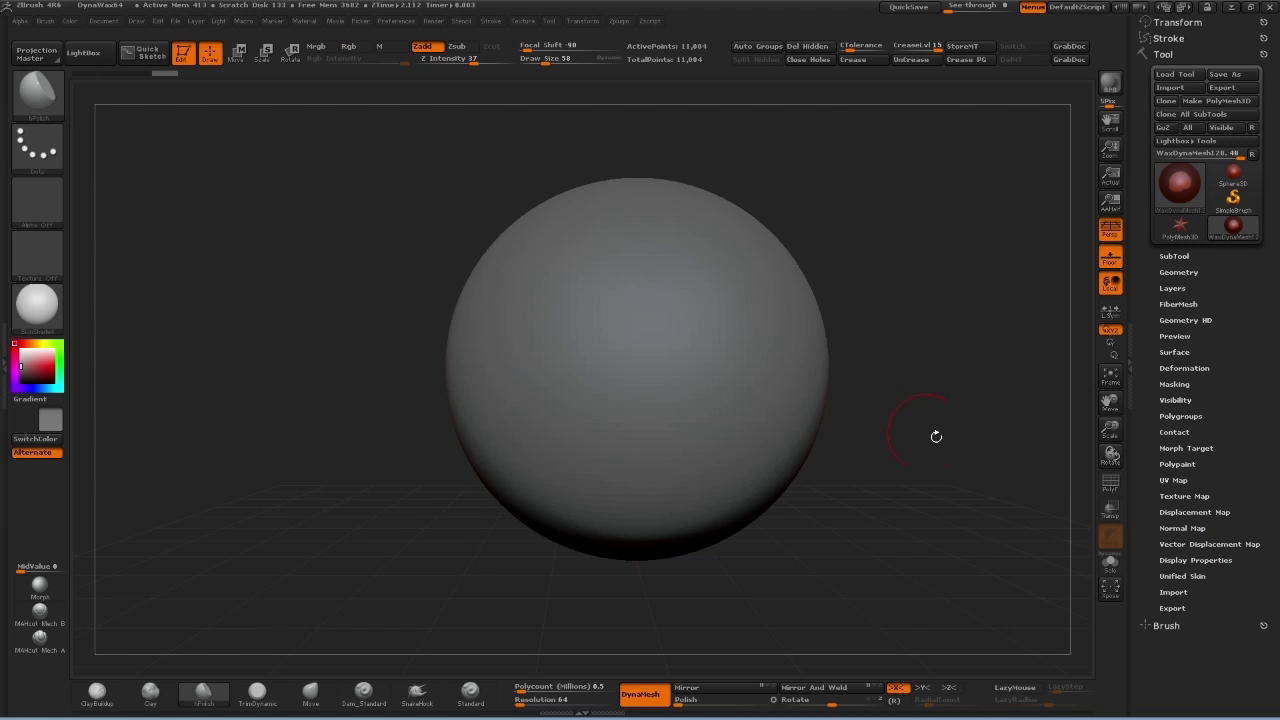
click(1110, 485)
mouse_move(994, 420)
mouse_down()
mouse_move(838, 409)
mouse_move(922, 385)
mouse_up()
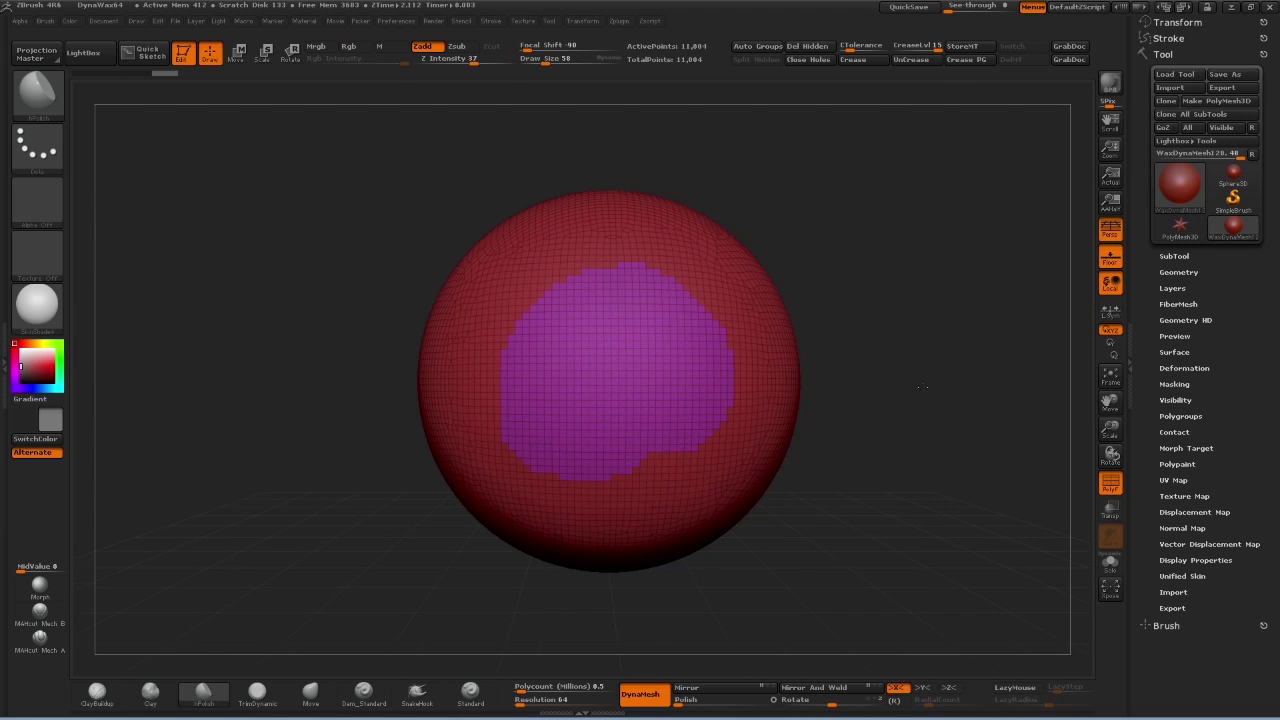
- Add GroupsLoops edge loops around the patch with GPolish raised from 50 to 100
click(1180, 272)
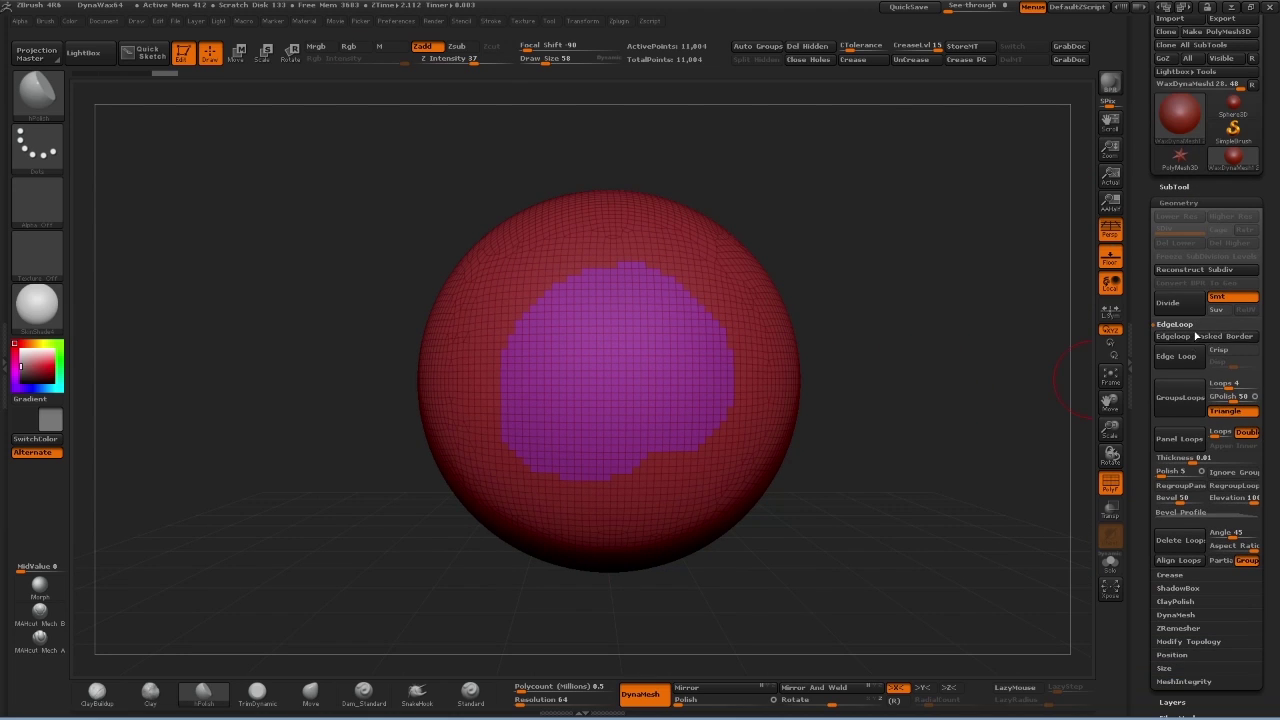
drag(1234, 398, 1258, 398)
click(1181, 398)
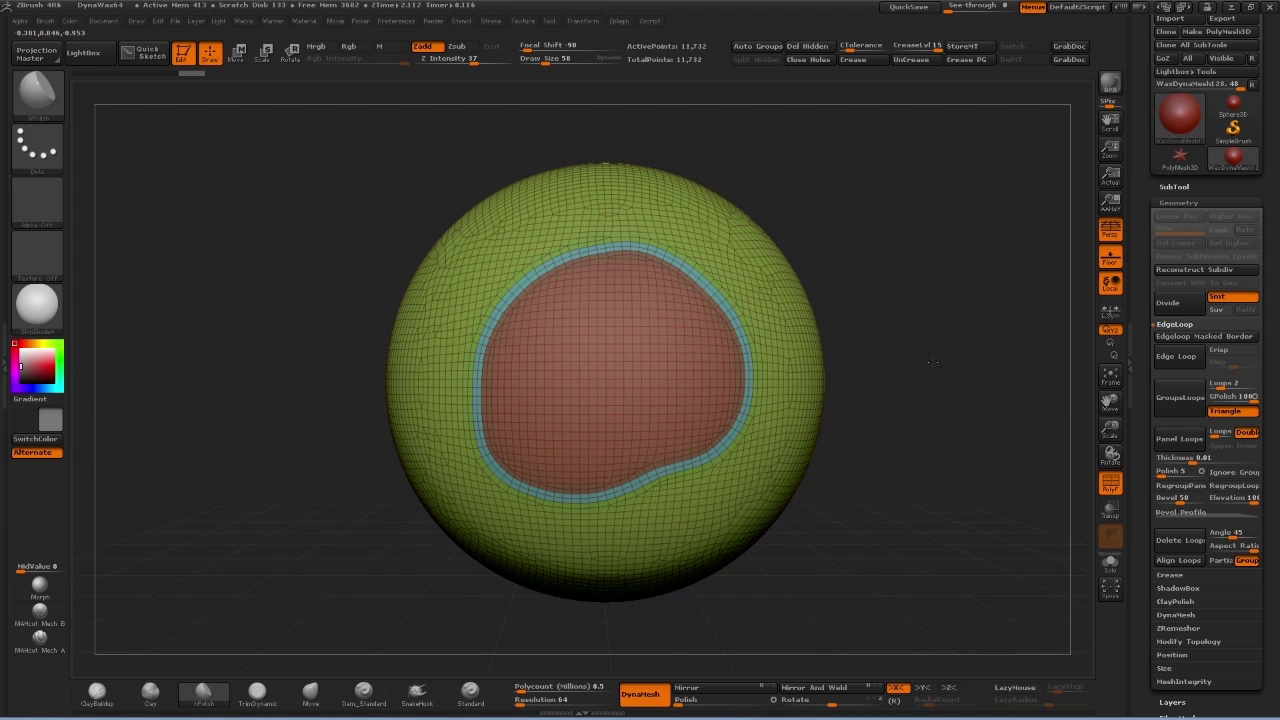
- Hide the patch polygroup by isolating it and inverting visibility, leaving an open hole
drag(852, 390, 866, 371)
ctrl+shift+click(634, 362)
ctrl+shift+click(634, 362)
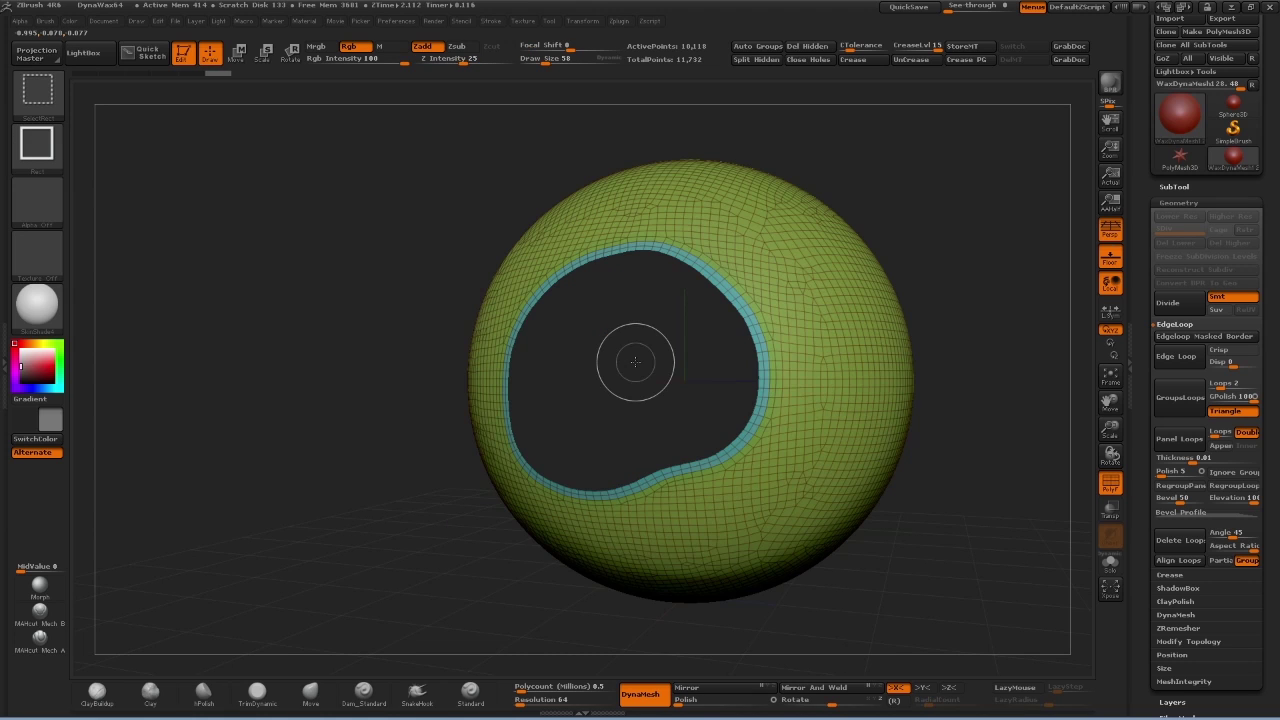
key(shift+f)
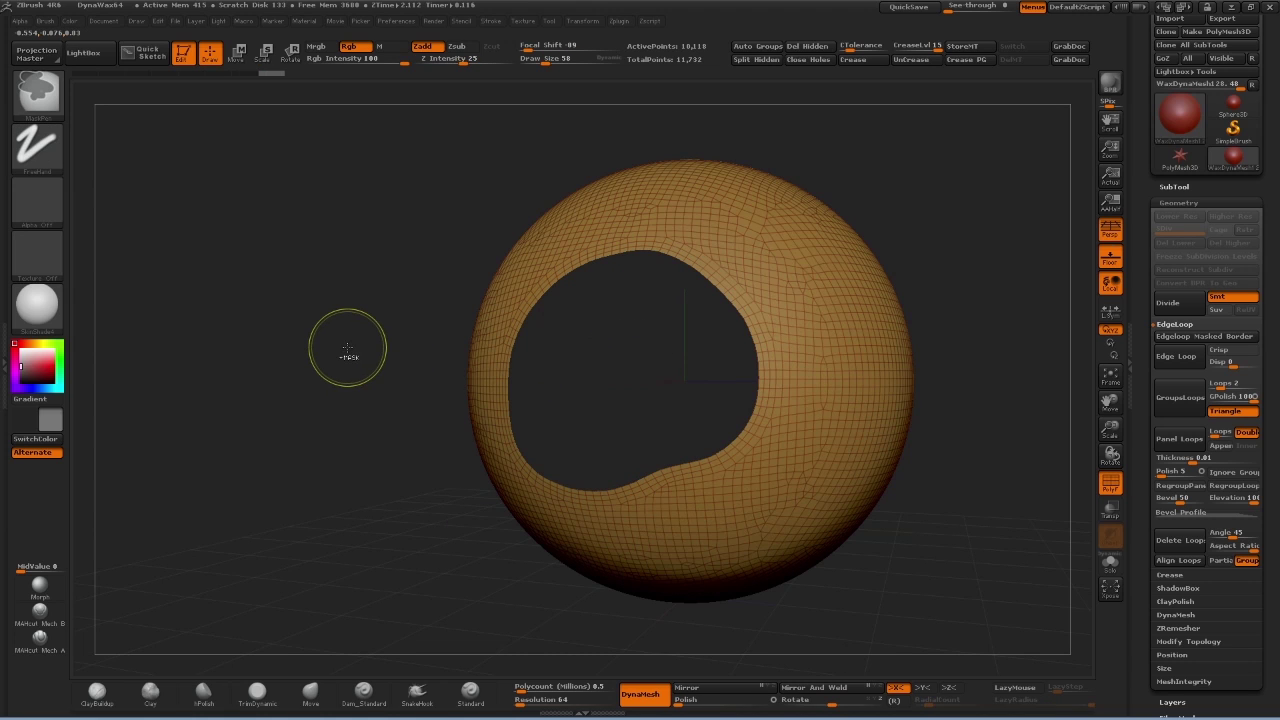
key(ctrl+shift)
ctrl+shift+click(350, 352)
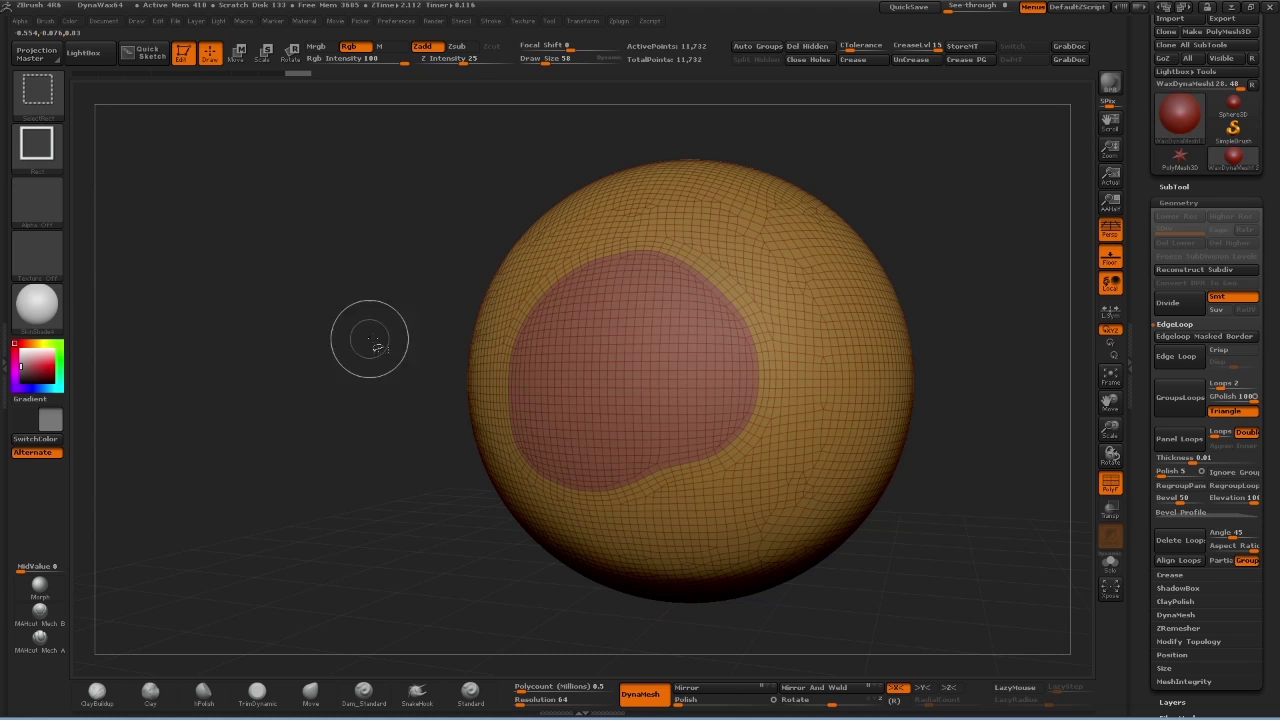
ctrl+shift+click(650, 365)
ctrl+shift+click(700, 358)
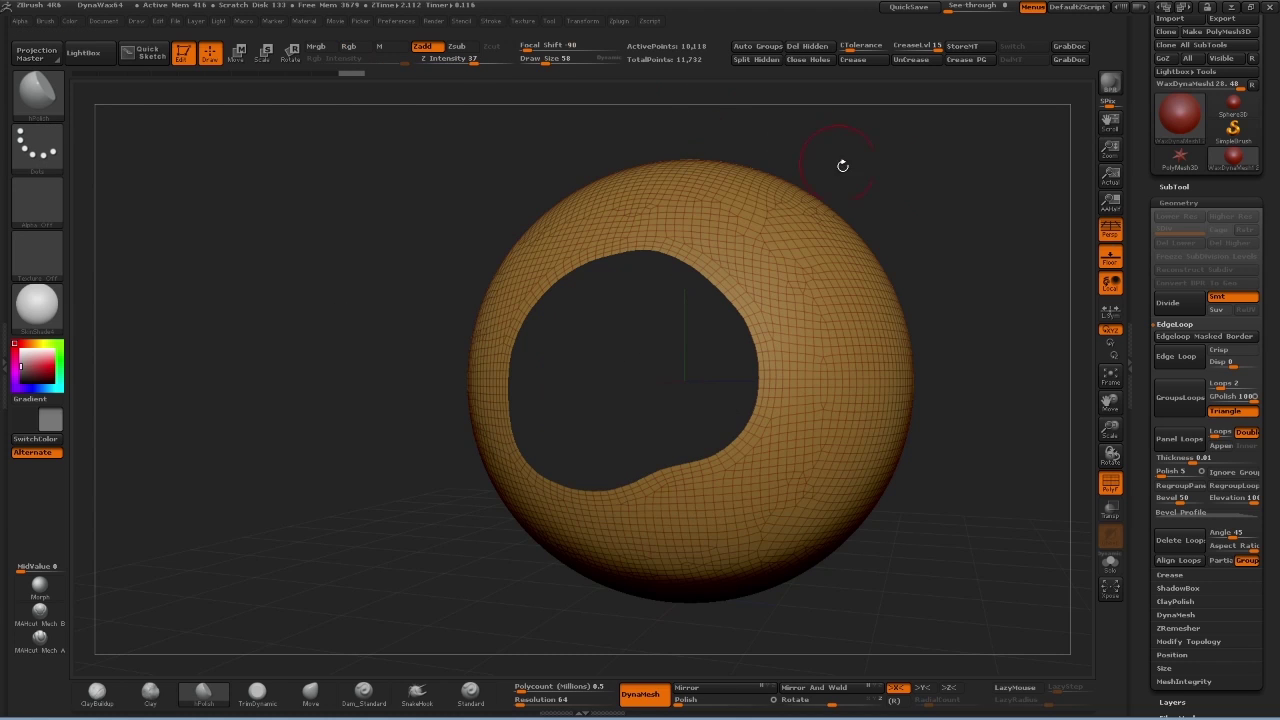
drag(929, 173, 944, 178)
- Cap the hole with a new patch, hide that patch, and remove it with Del Hidden
key(shift)
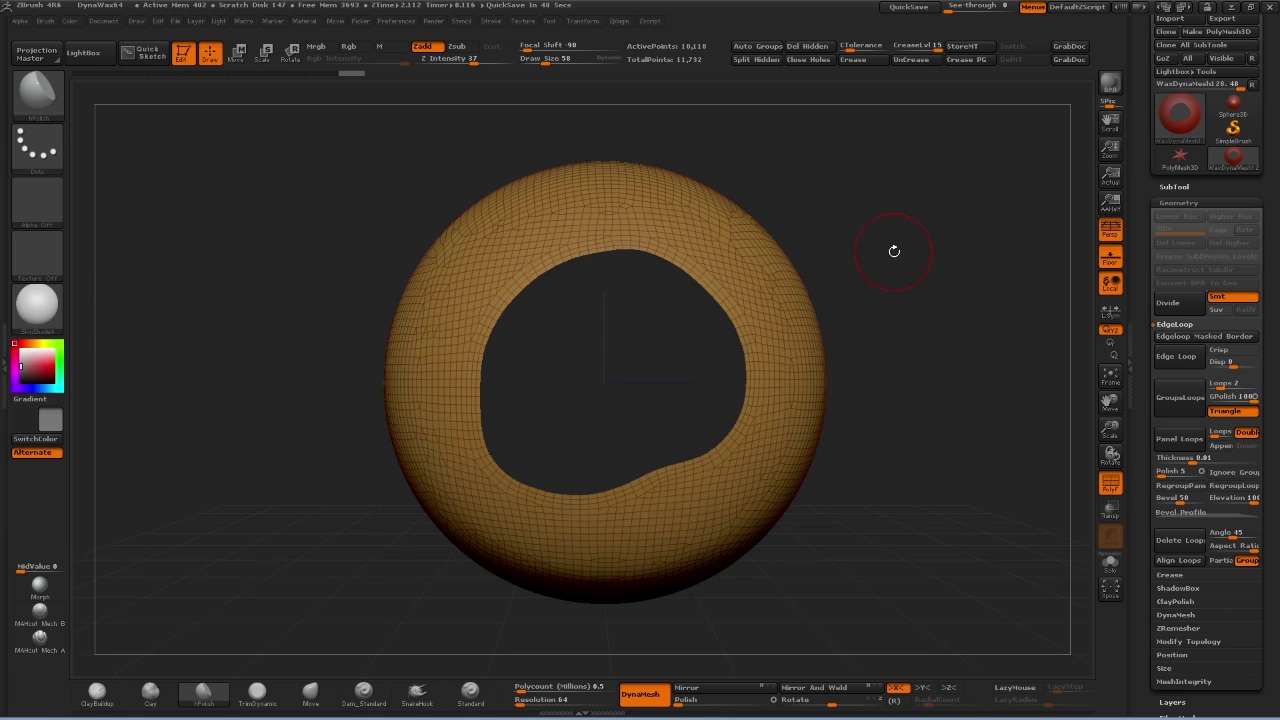
drag(866, 212, 807, 231)
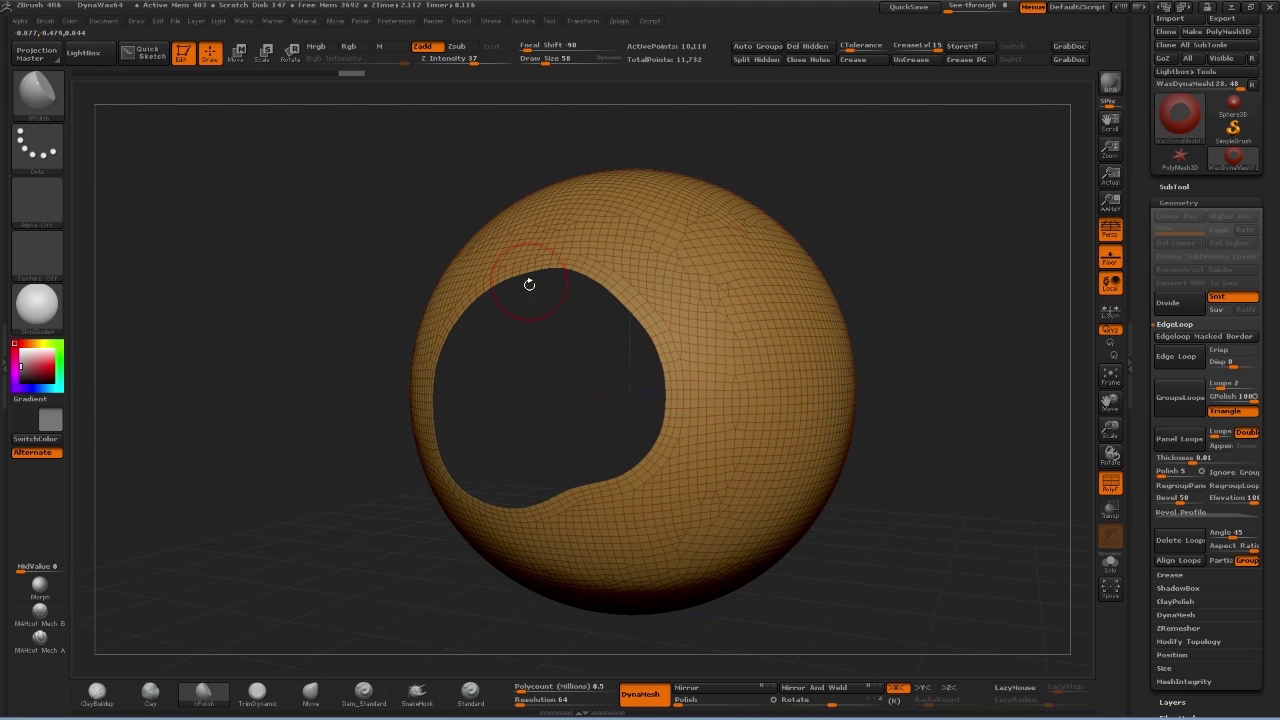
key(ctrl+shift+c)
drag(295, 262, 425, 340)
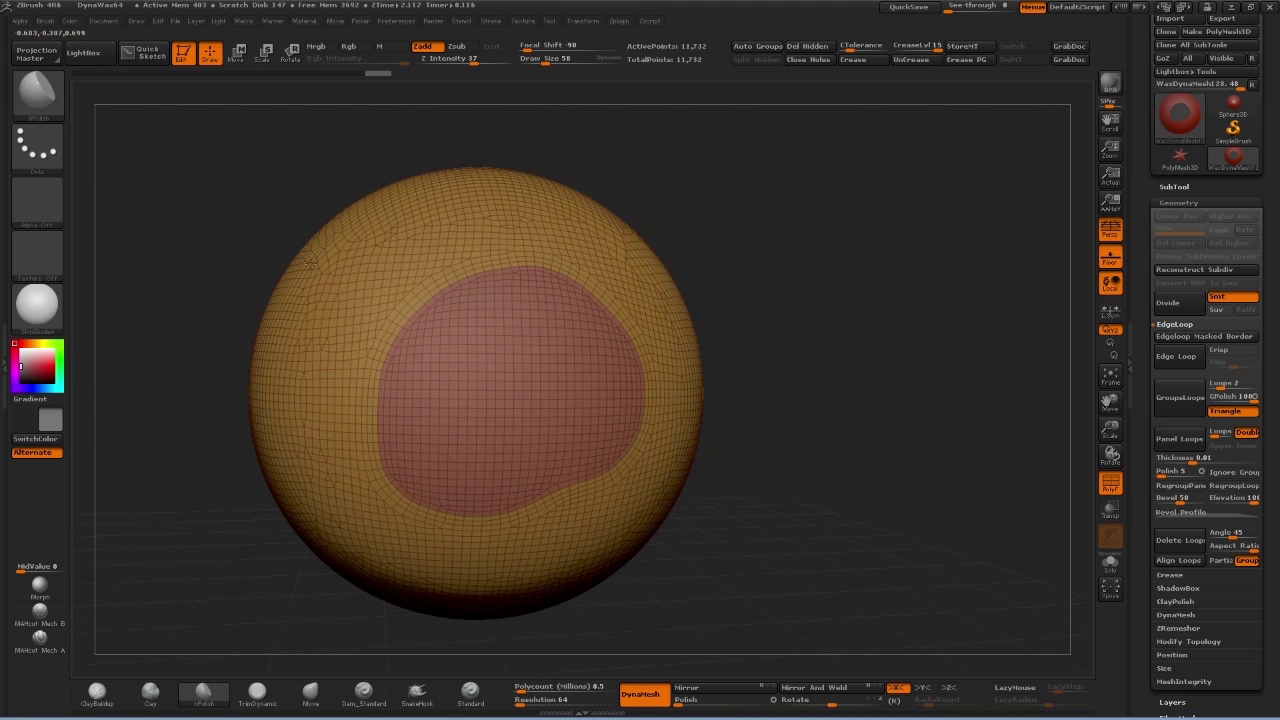
ctrl+shift+click(525, 360)
ctrl+shift+click(529, 345)
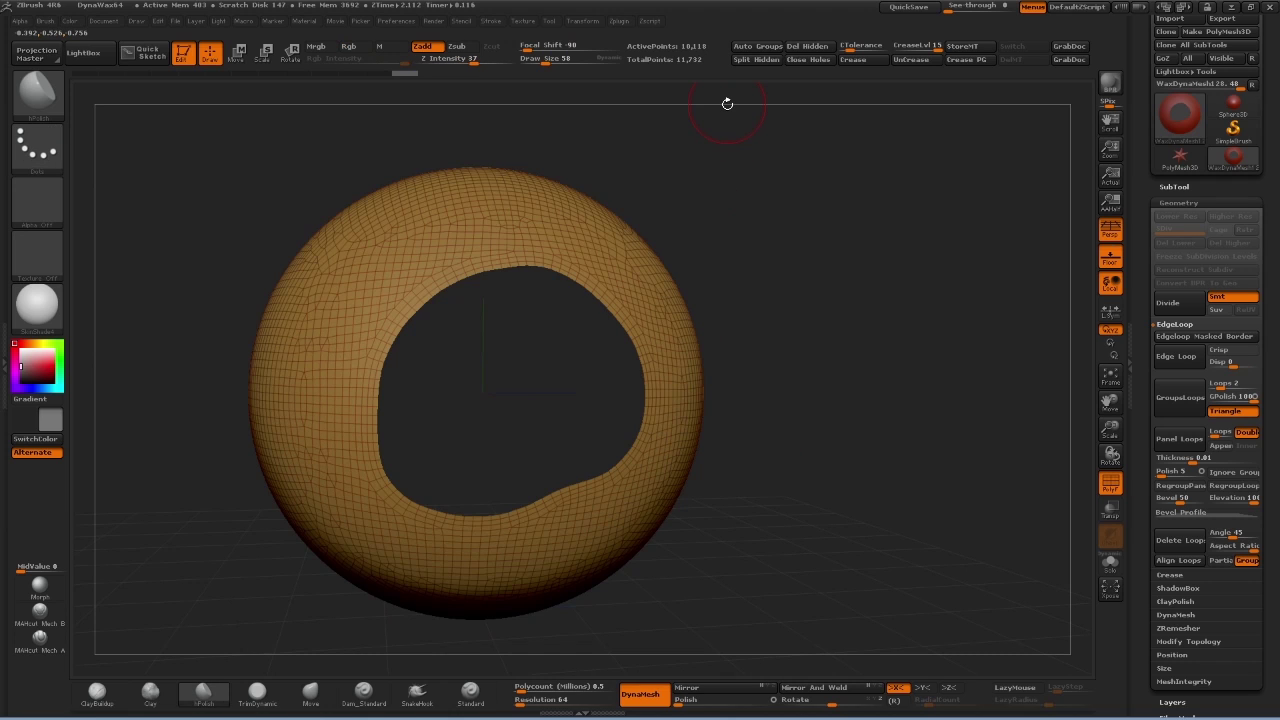
click(808, 46)
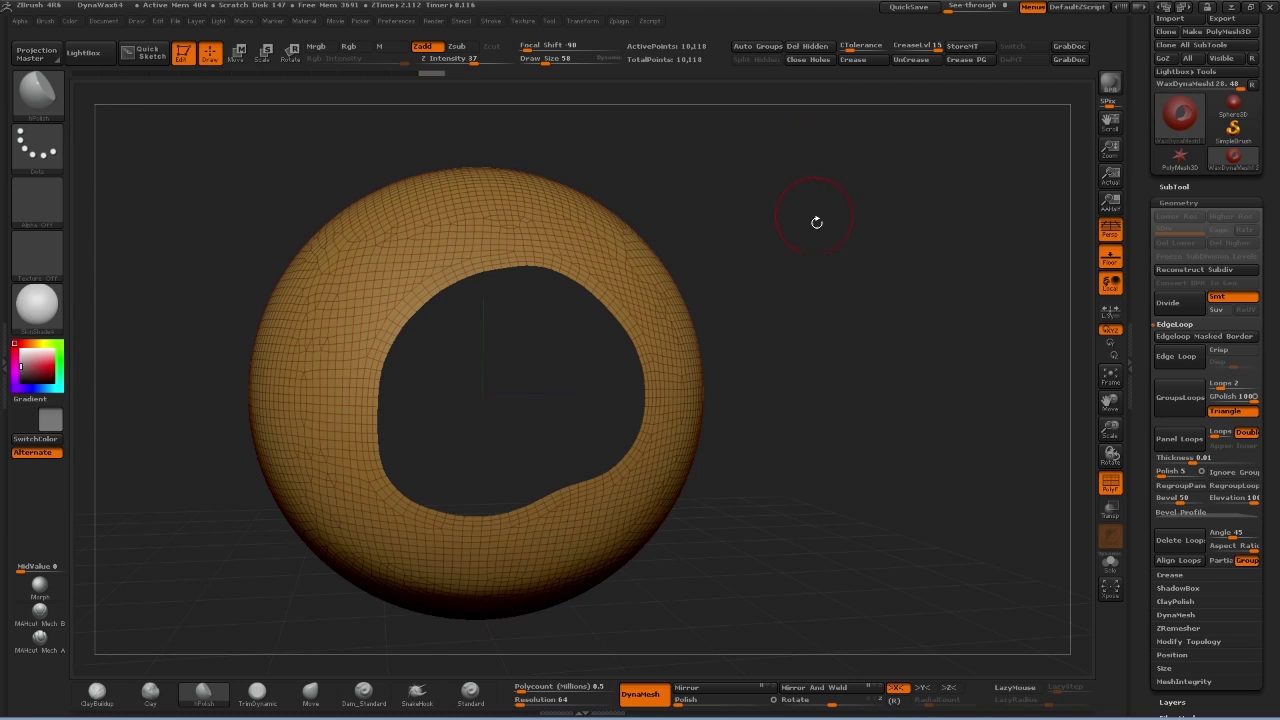
drag(836, 275, 567, 283)
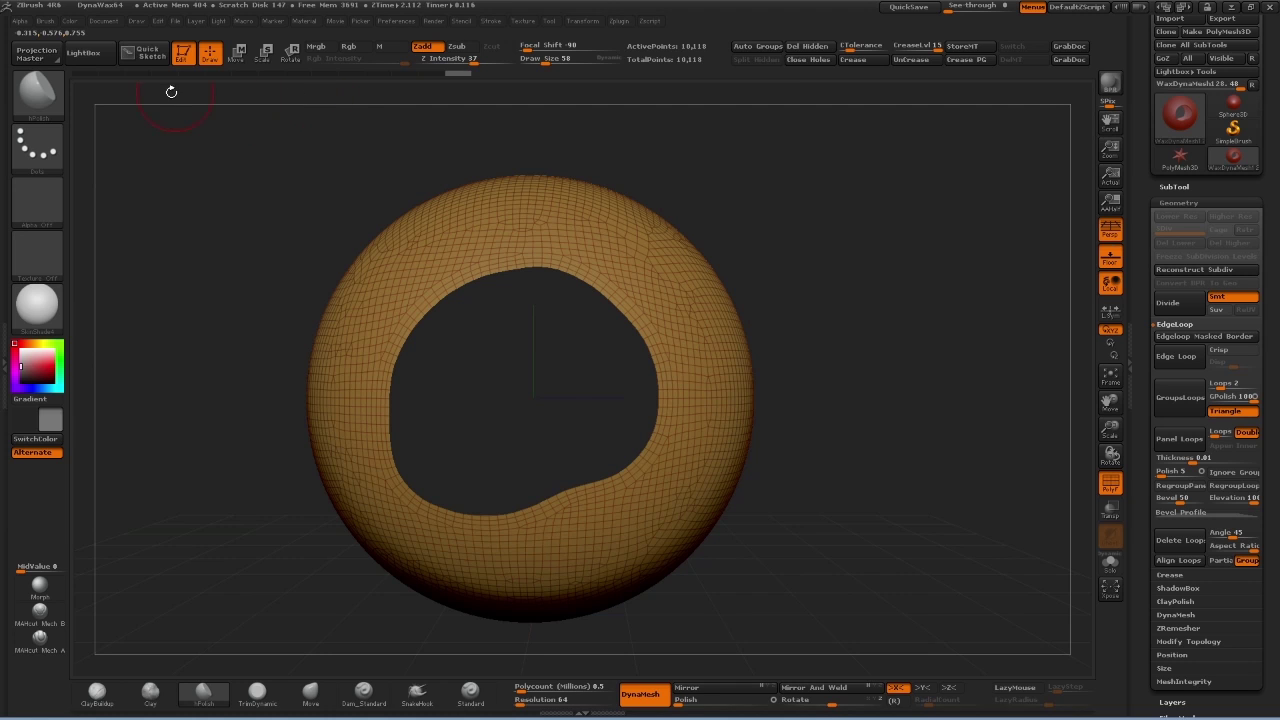
- Select the CurveBridge brush and trace the first curve along the hole's rim
click(37, 93)
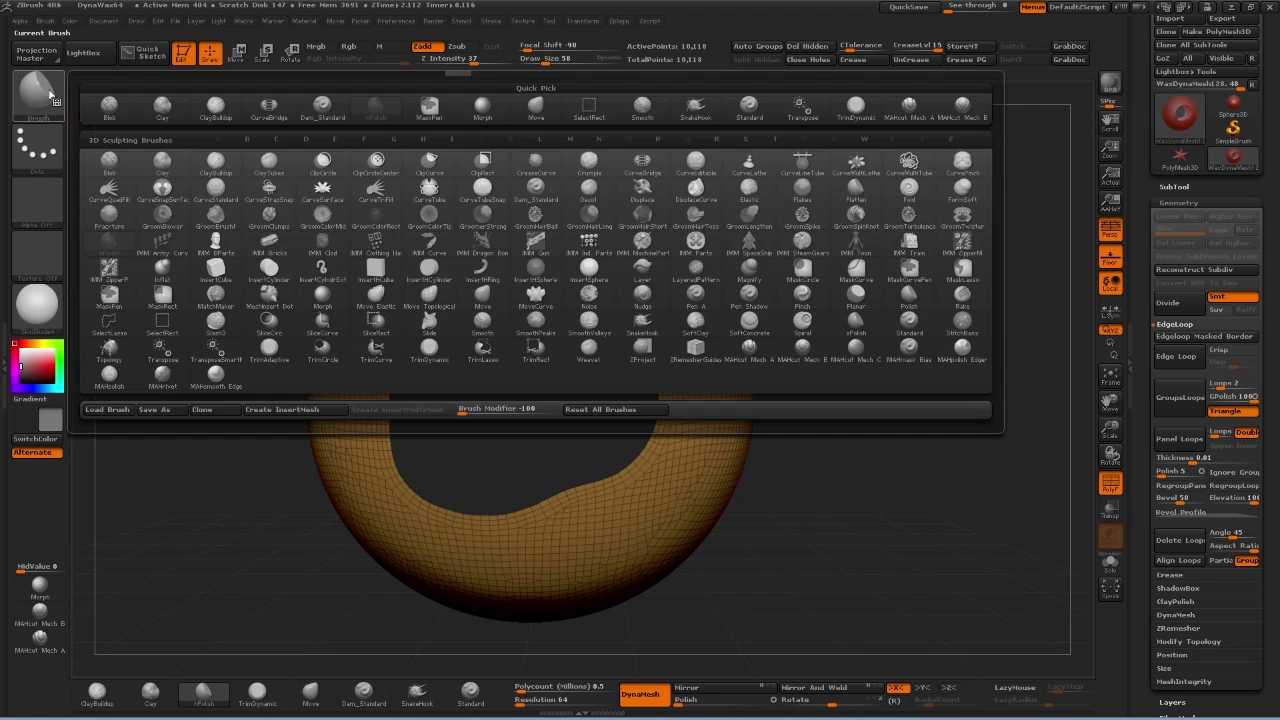
click(658, 174)
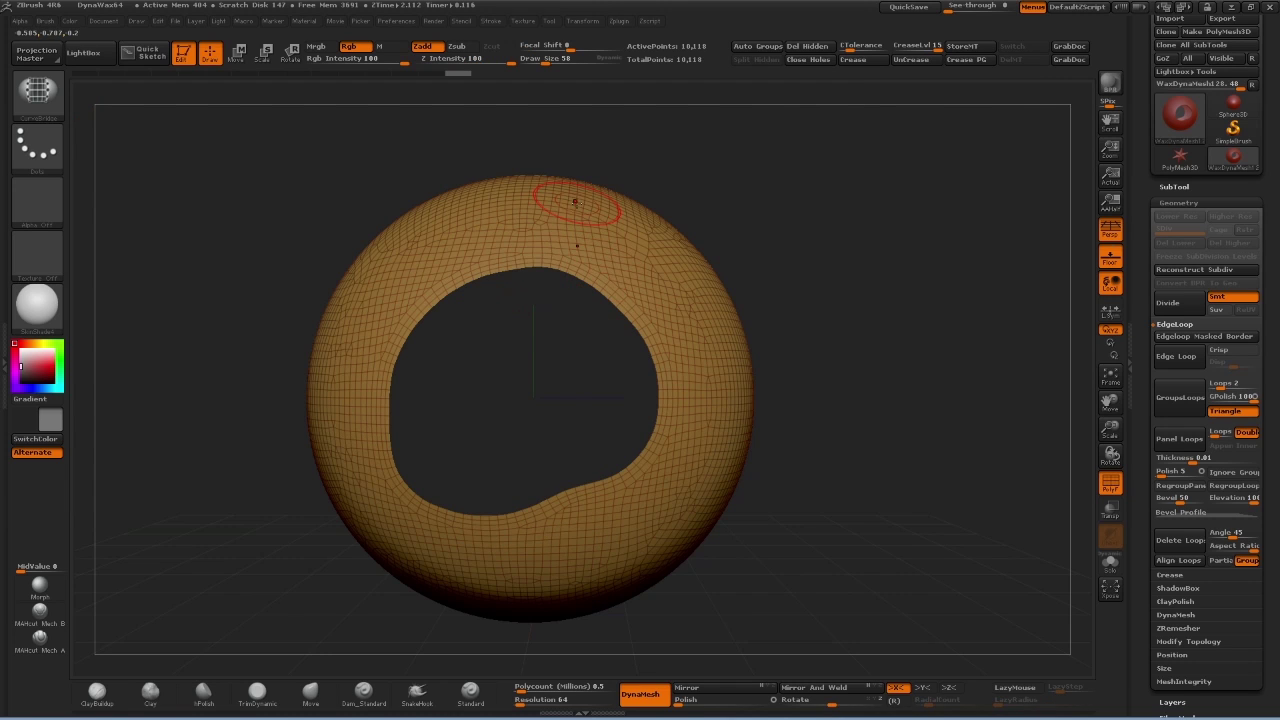
drag(673, 187, 585, 245)
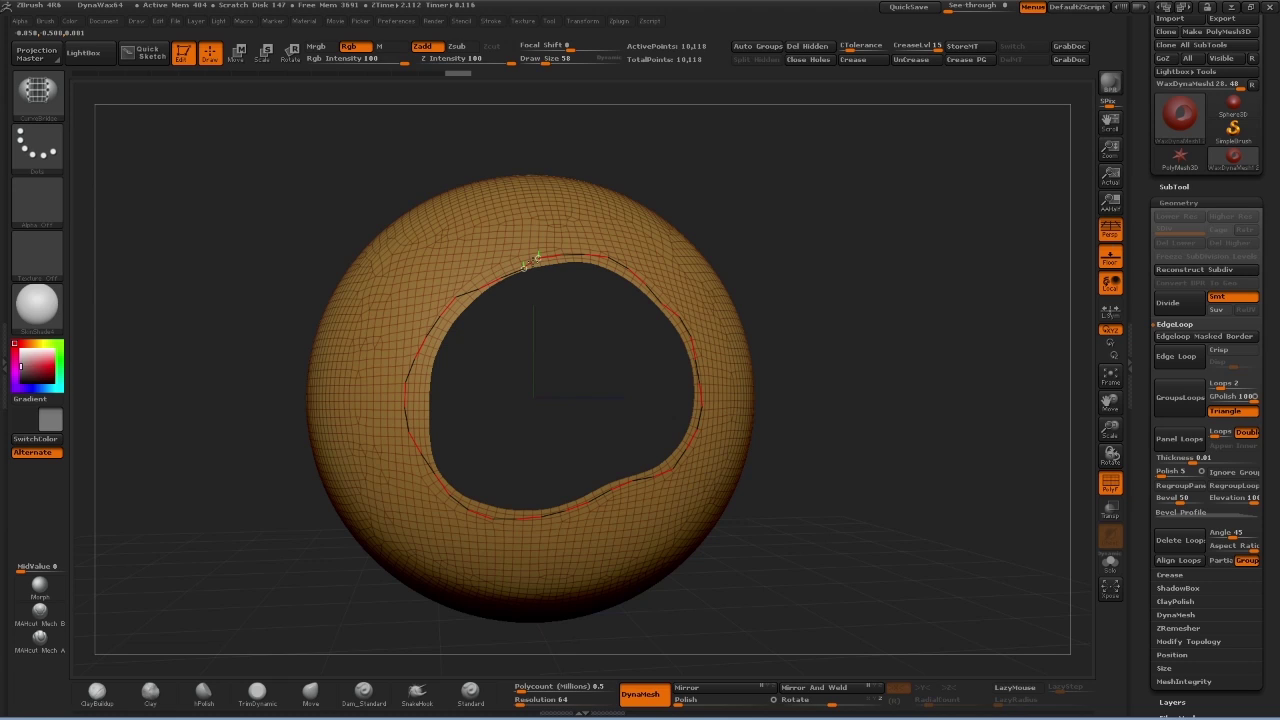
drag(530, 262, 693, 357)
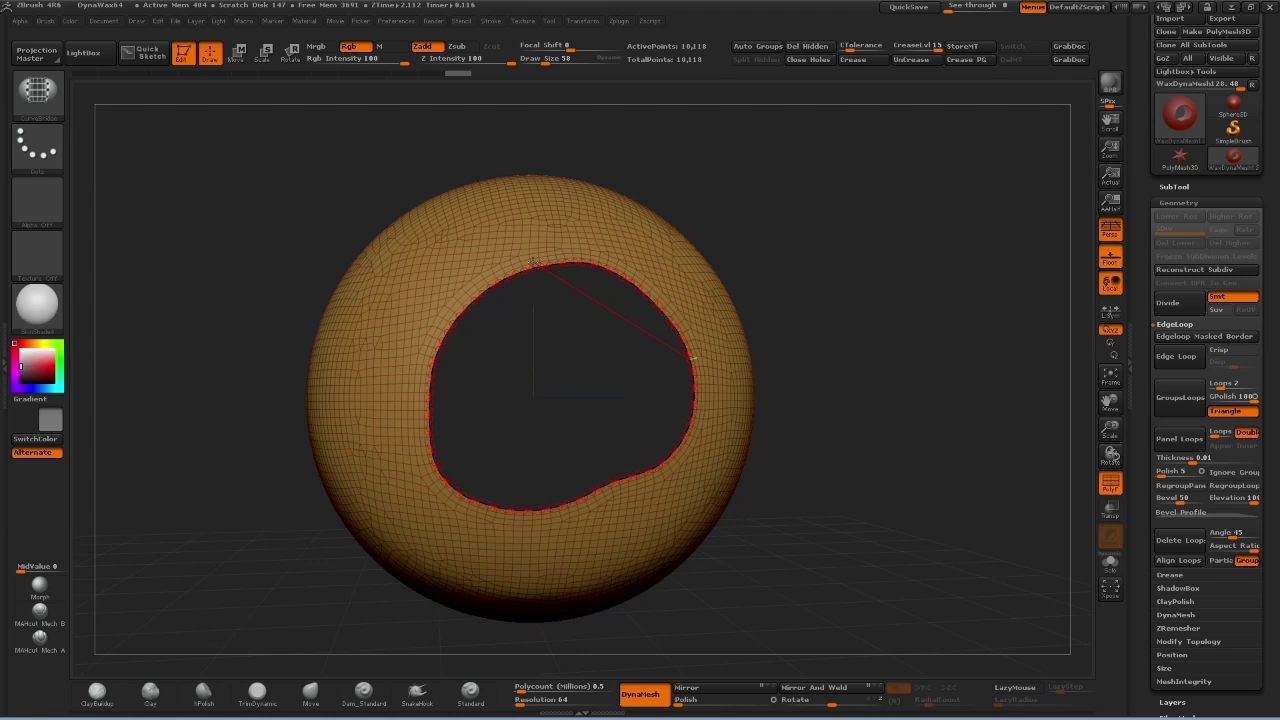
ctrl+click(523, 257)
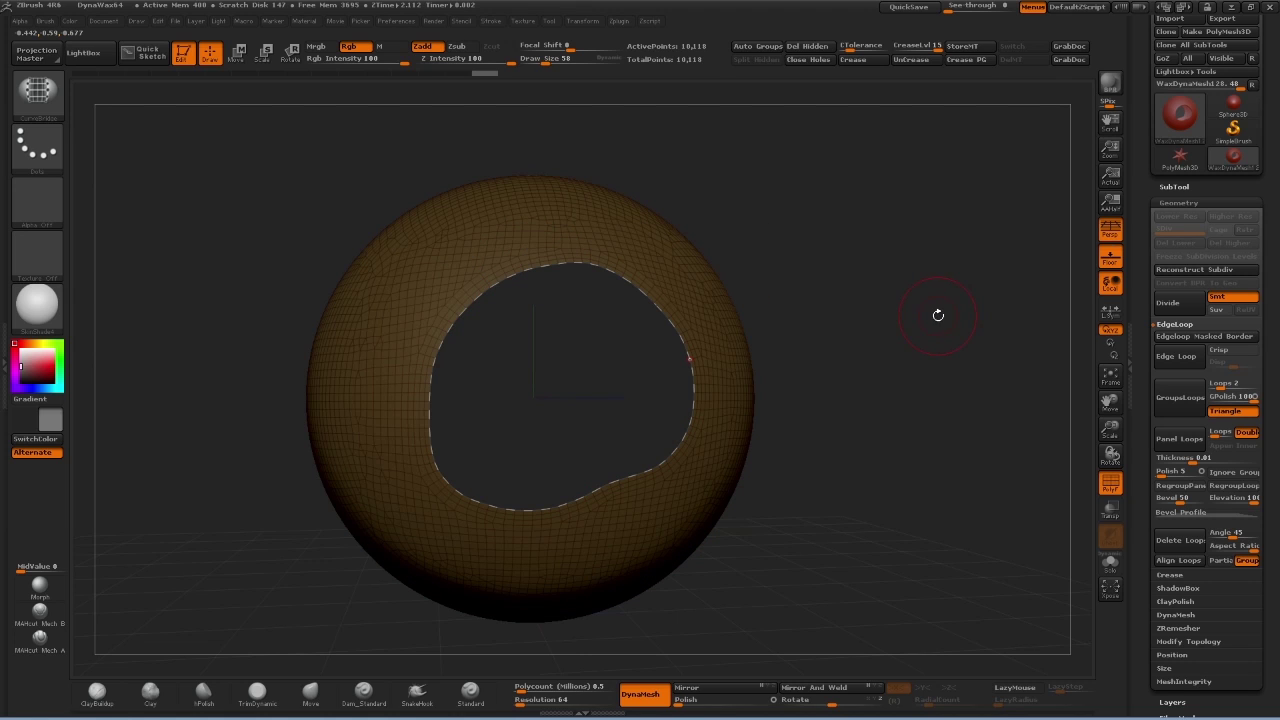
- Snap a second CurveBridge curve to the far border to build the tunnel, reaching 15,076 points
mouse_move(938, 315)
mouse_down()
mouse_move(870, 320)
mouse_move(950, 322)
mouse_up()
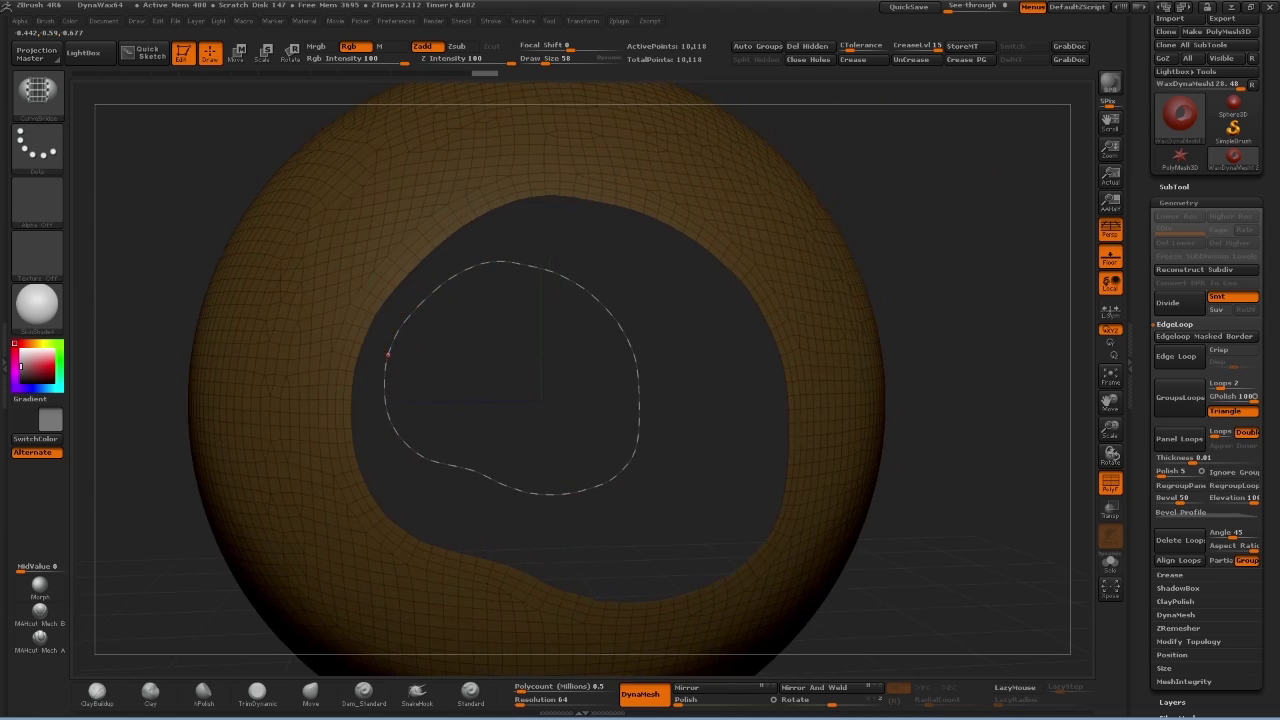
drag(700, 300, 698, 252)
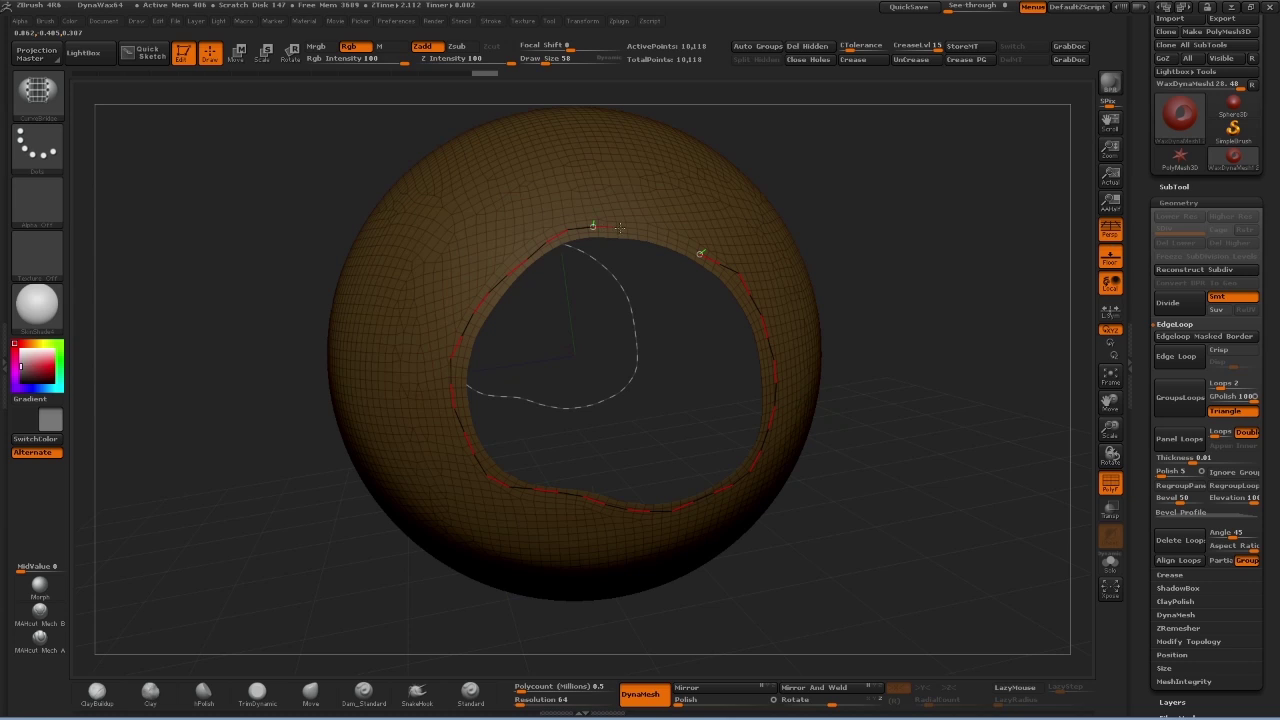
click(689, 245)
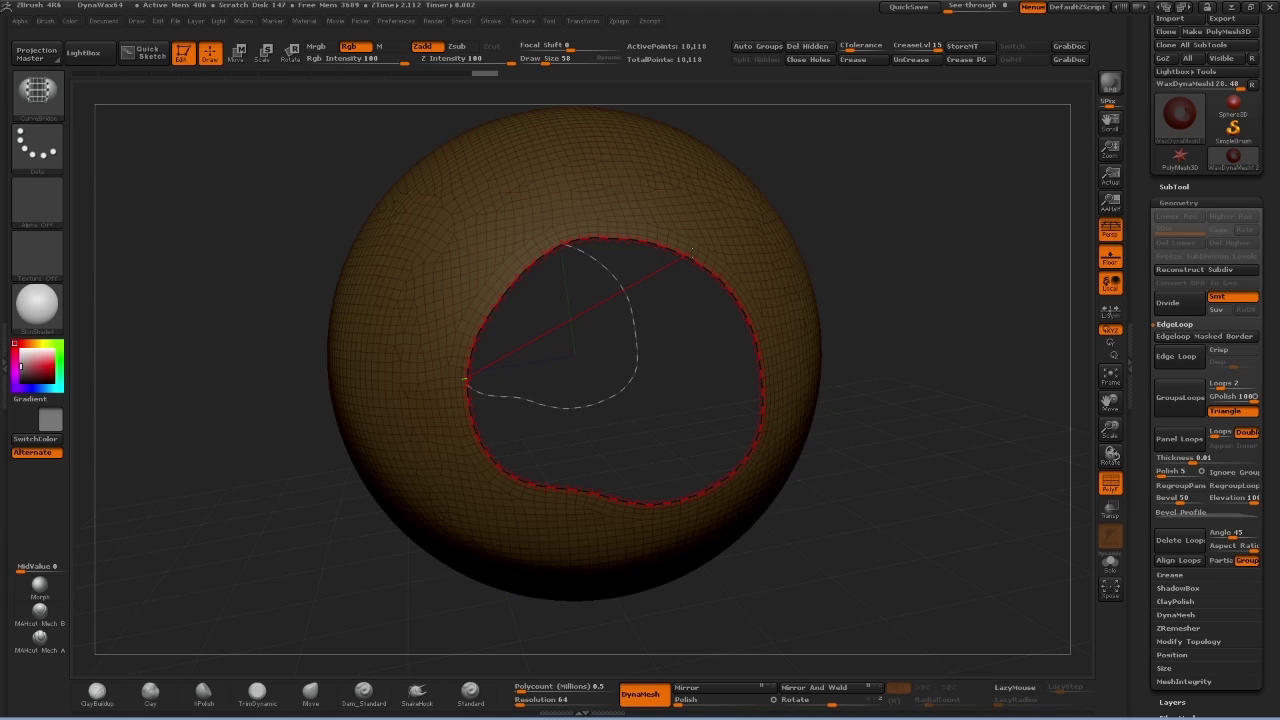
click(691, 254)
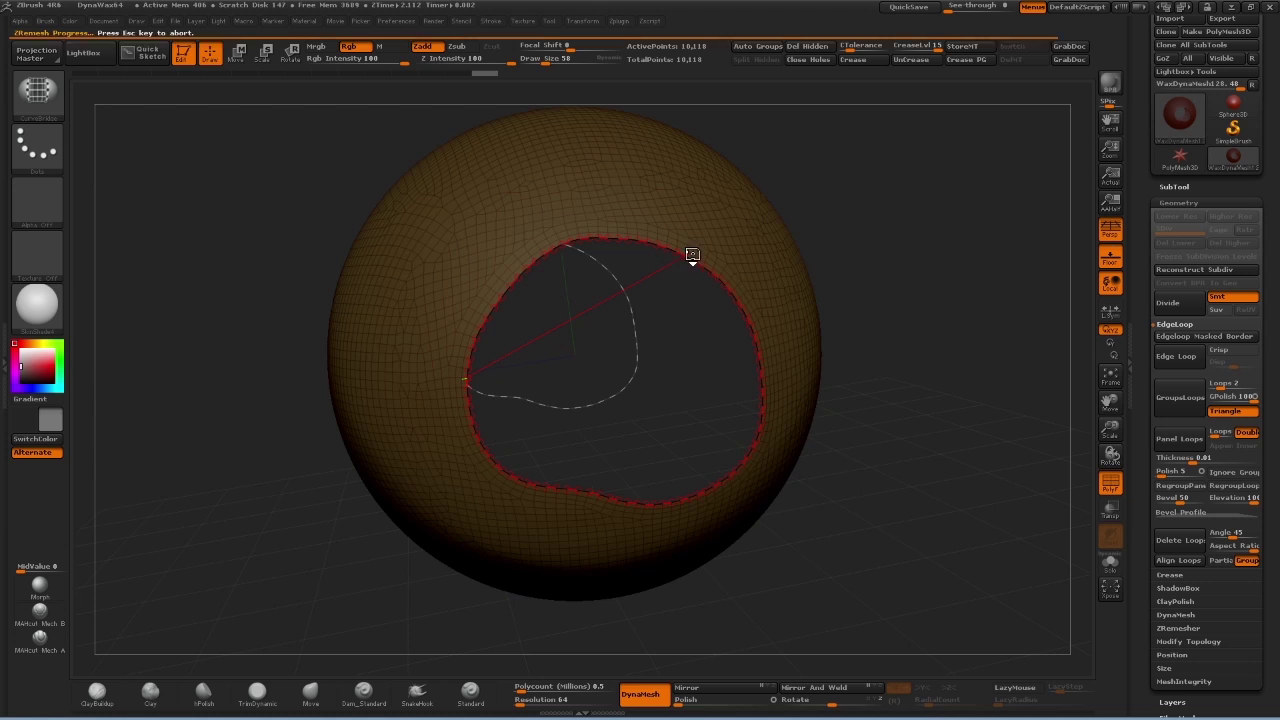
mouse_move(909, 329)
mouse_down()
mouse_move(888, 318)
mouse_move(927, 291)
mouse_move(299, 178)
mouse_up()
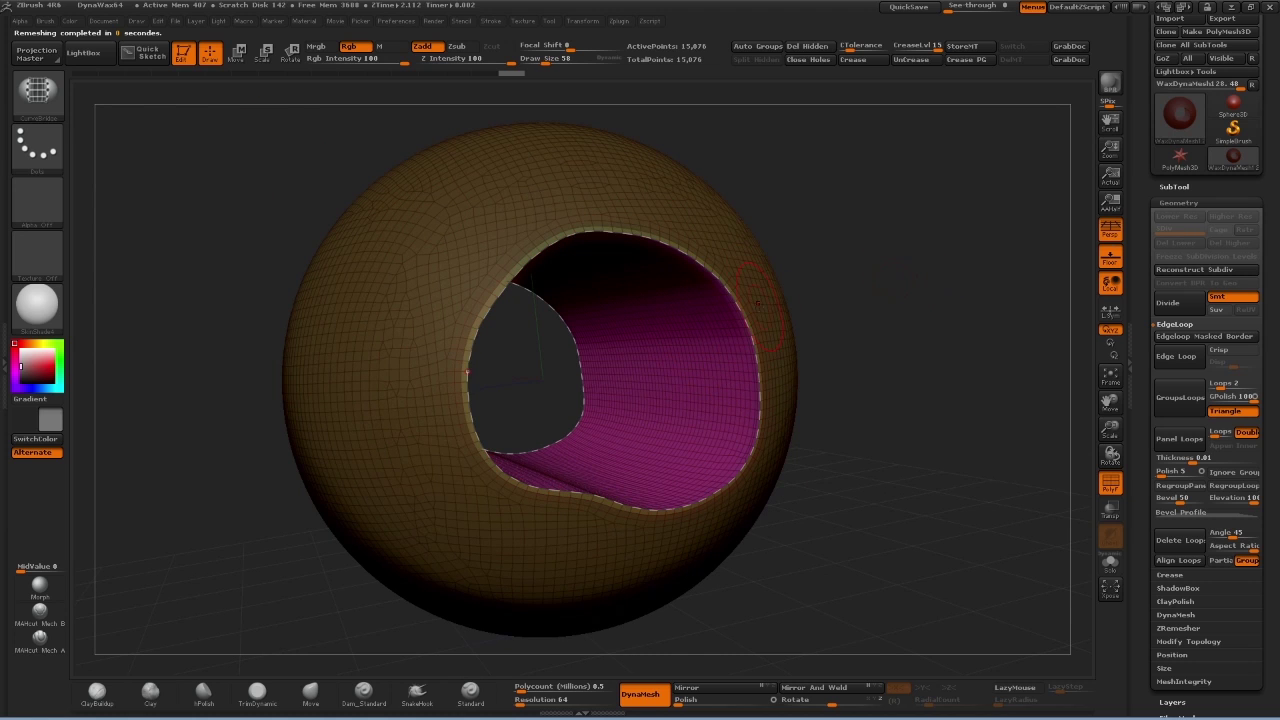
- Try remeshing the bridge, undo it with Ctrl+Z, then clear the mask from the sphere
ctrl+drag(790, 292, 737, 300)
drag(846, 307, 908, 322)
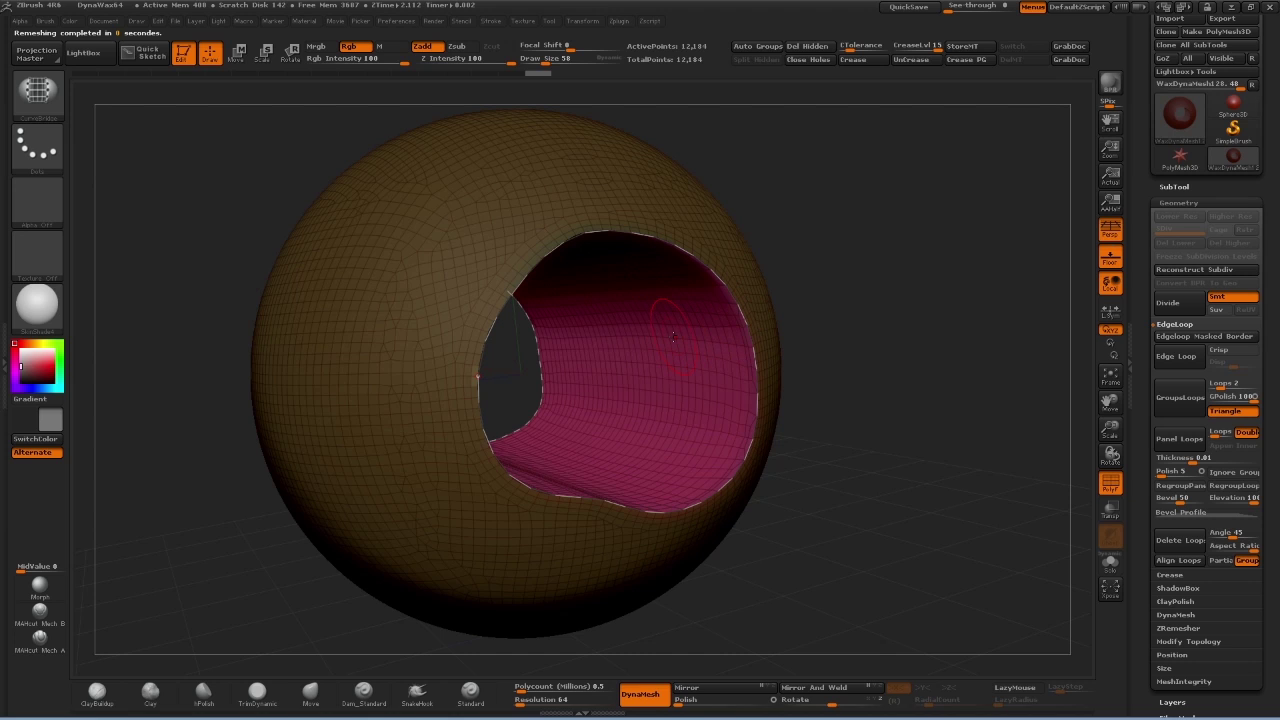
key(ctrl+z)
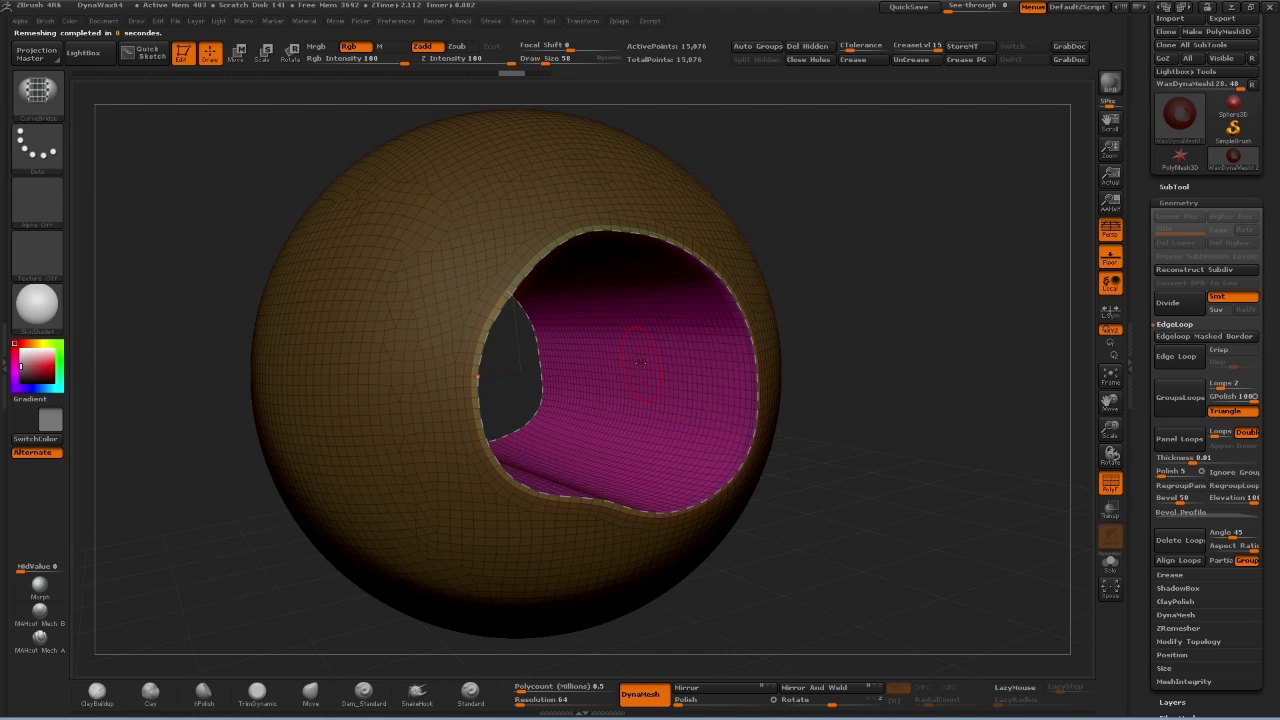
drag(929, 317, 965, 322)
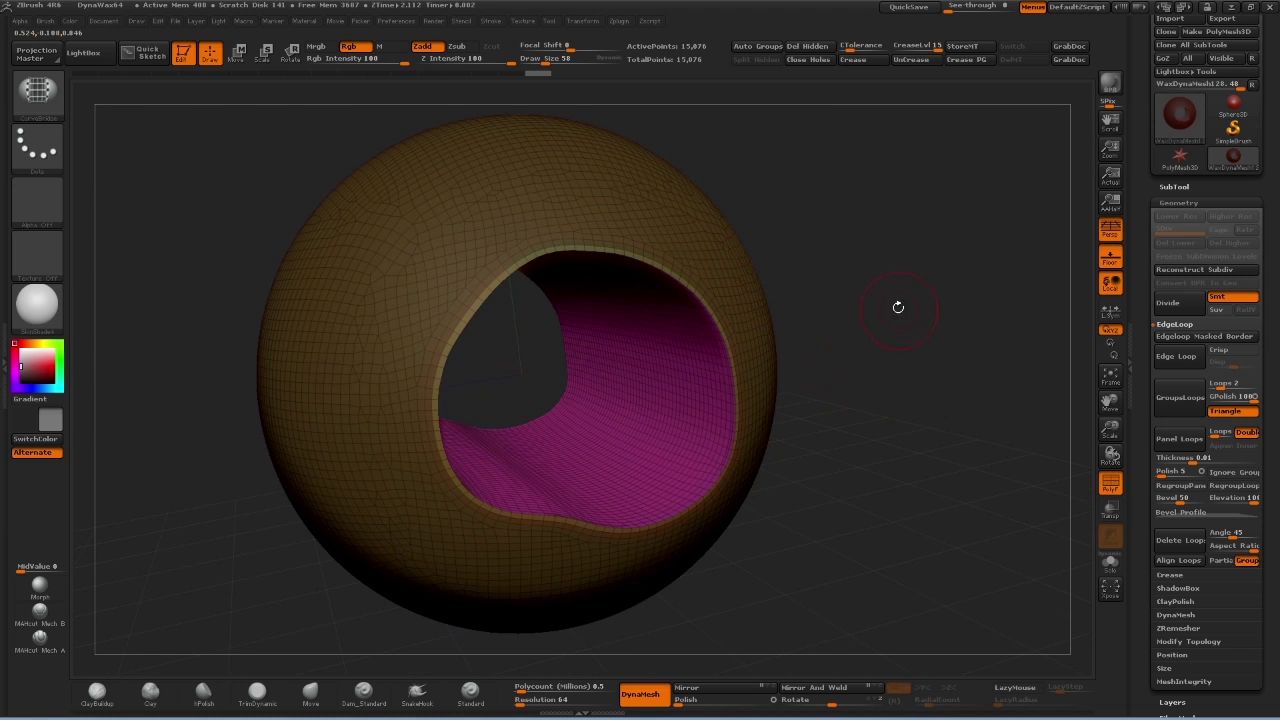
drag(857, 309, 687, 390)
- Turn off PolyF and divide the mesh to level 2 with Ctrl+D, reaching 40,710 points
click(1108, 483)
scroll(651, 377, up, 5)
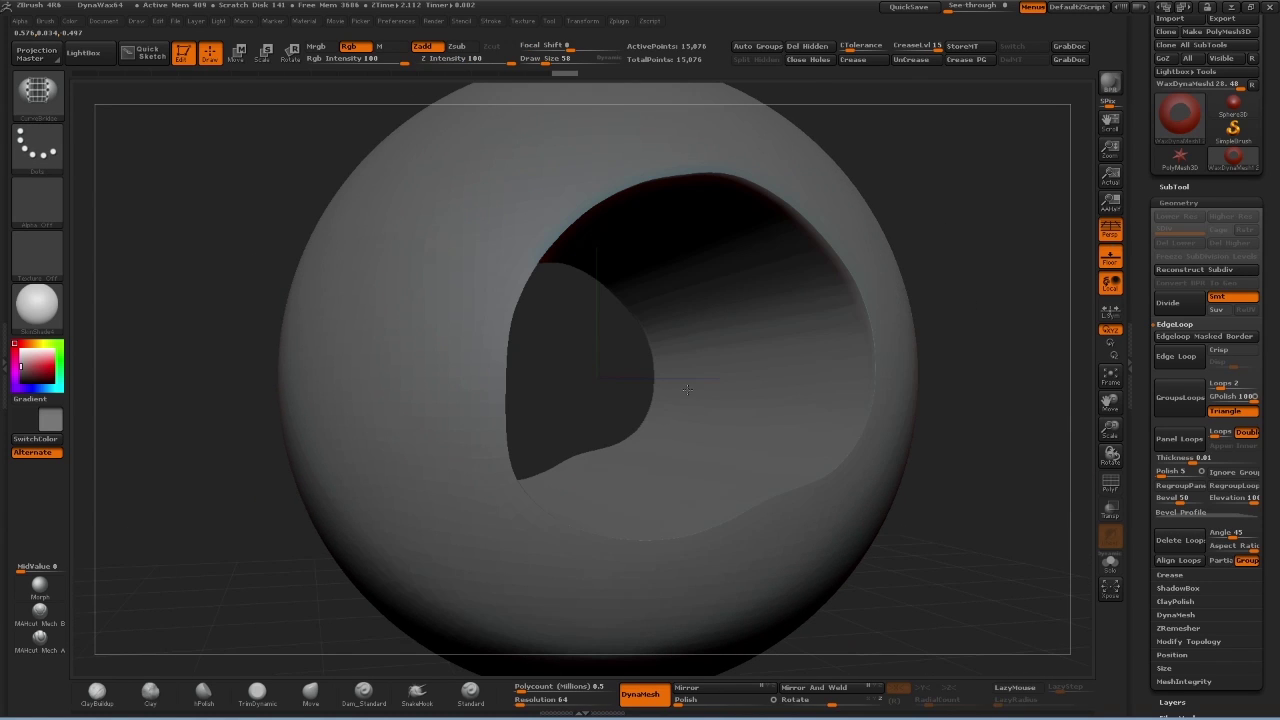
key(ctrl+d)
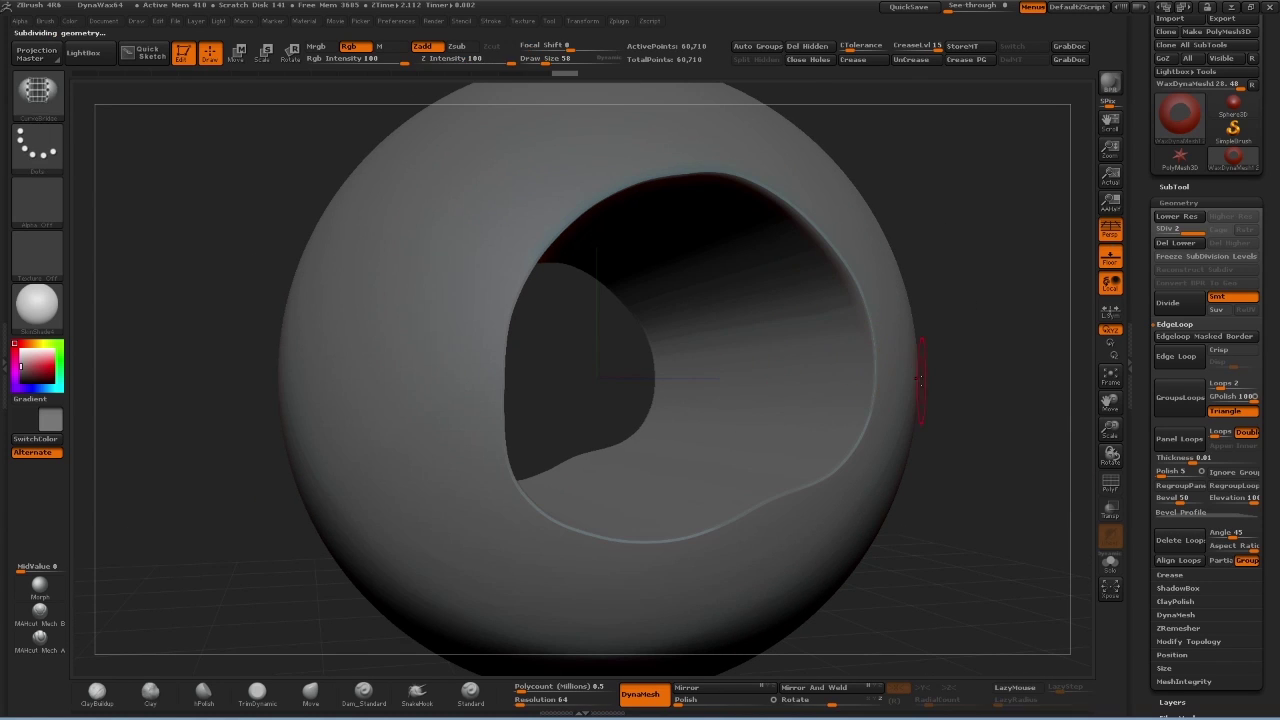
drag(857, 386, 918, 331)
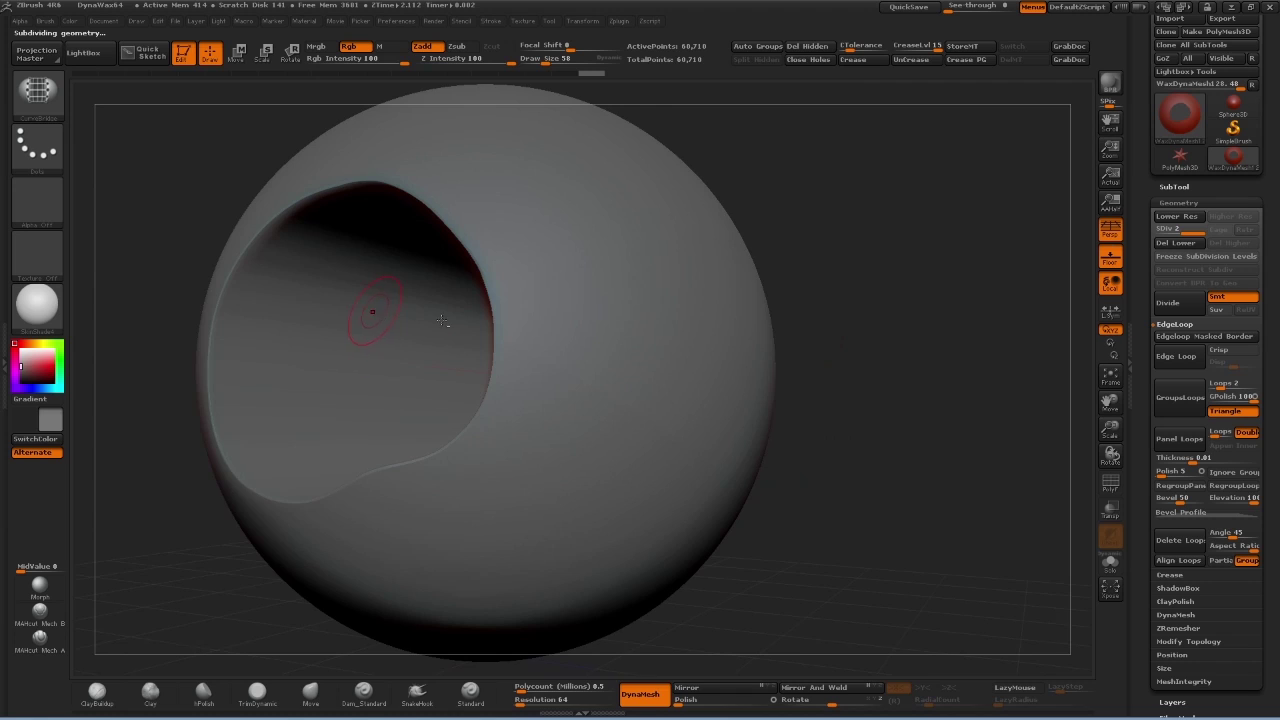
drag(442, 320, 543, 316)
drag(529, 363, 552, 346)
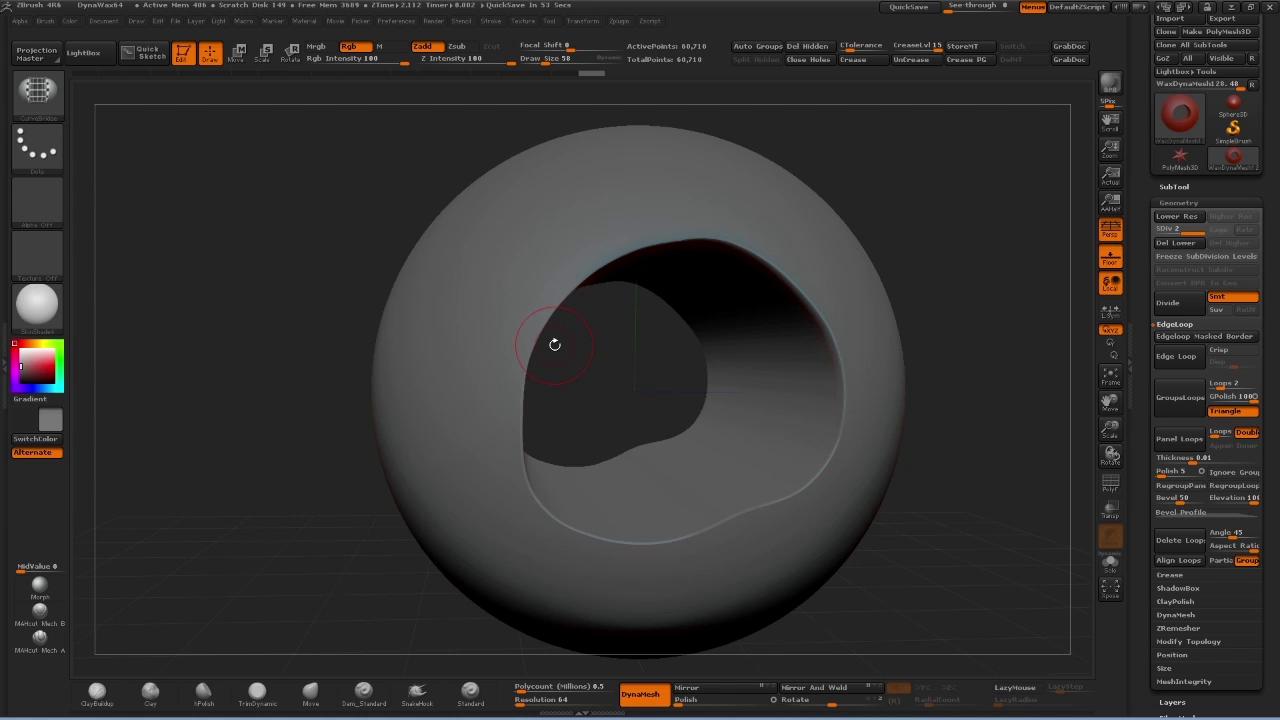
alt+drag(571, 346, 863, 348)
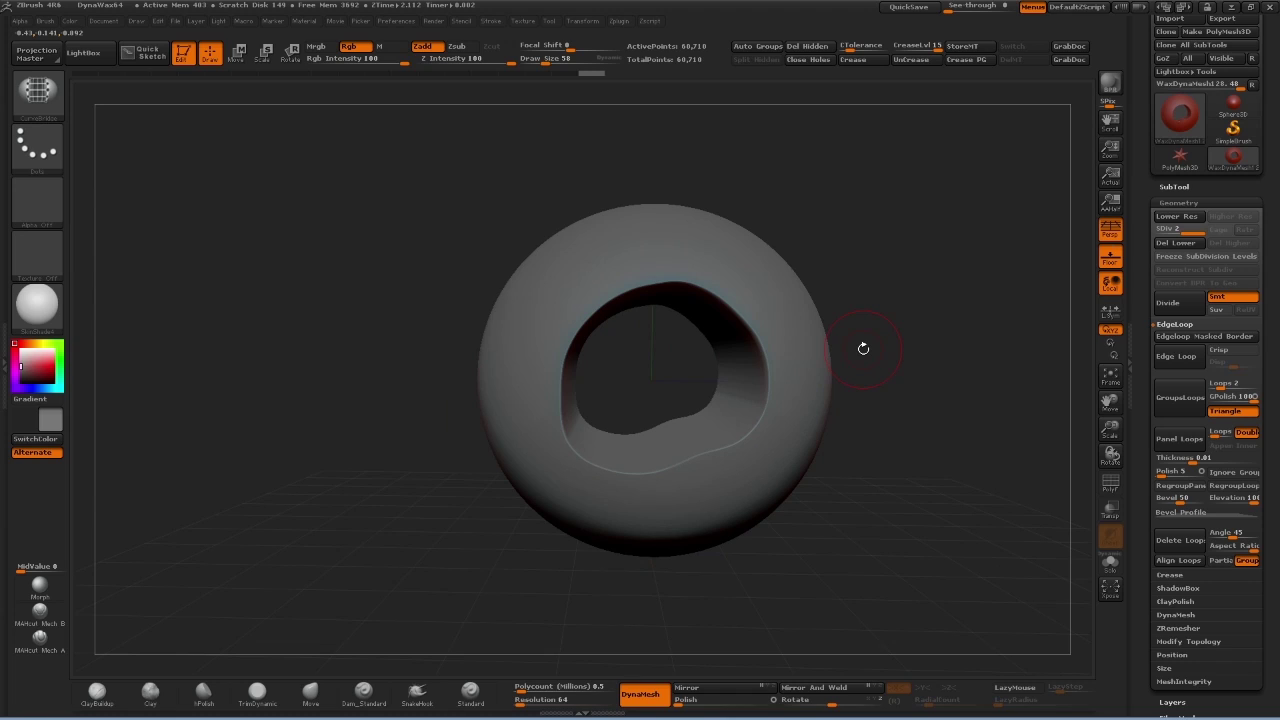